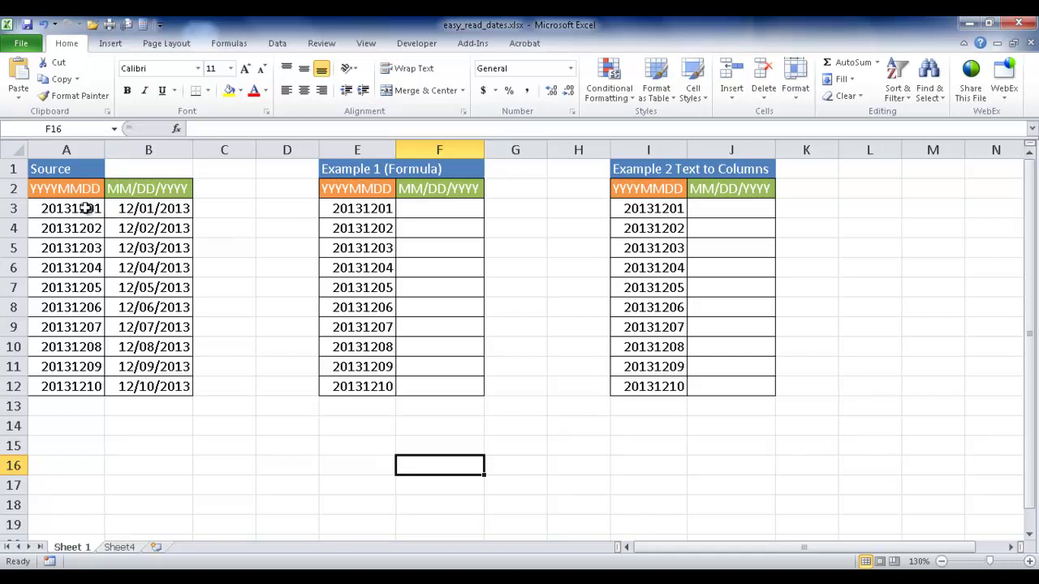
Select the YYYYMMDD source numbers in A3:A12.
drag(85, 208, 74, 387)
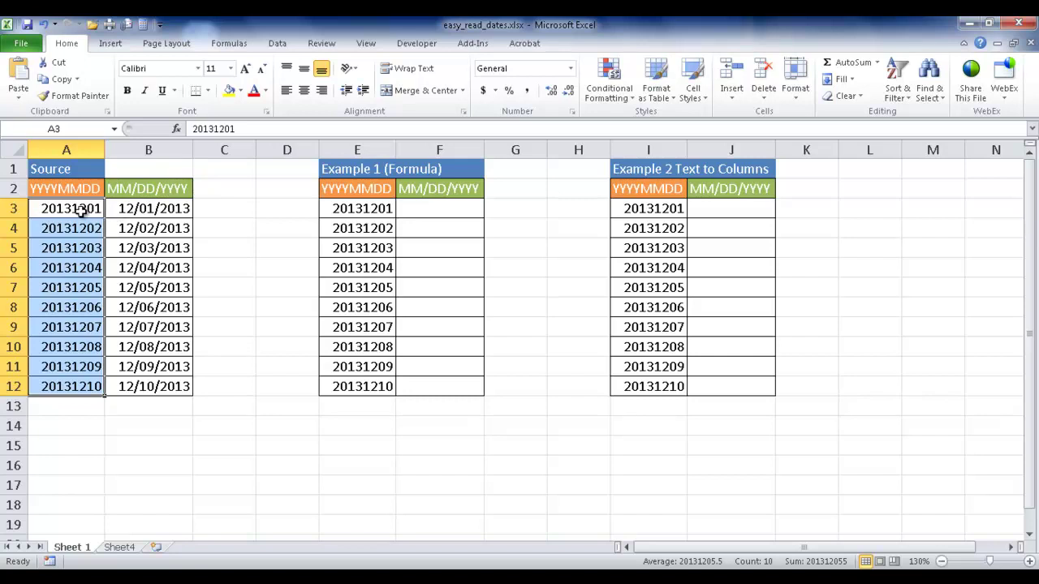
click(119, 548)
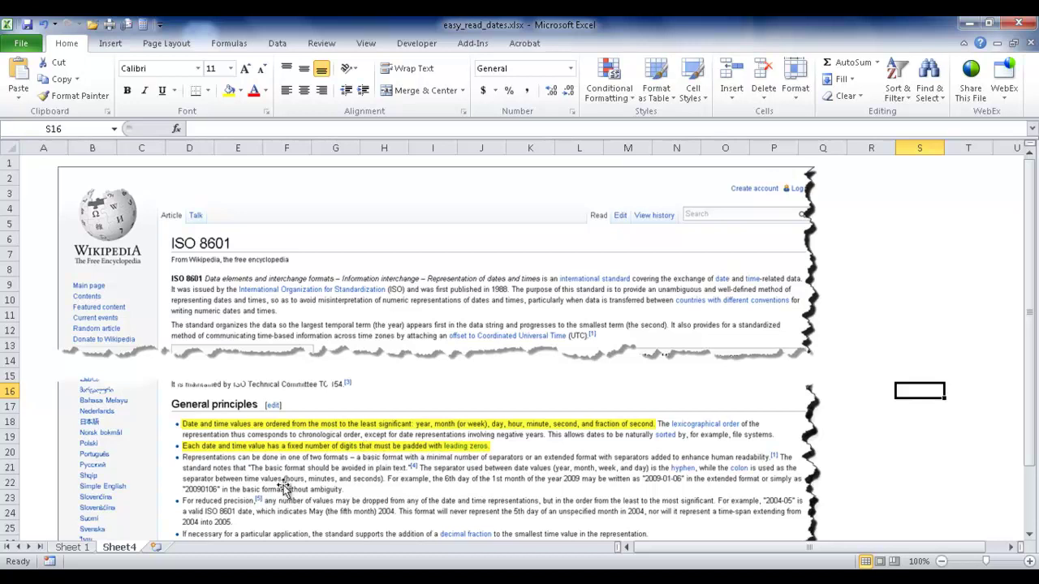
Return to Sheet 1, review the source and B3:B12 date columns, then select cell F3.
click(71, 547)
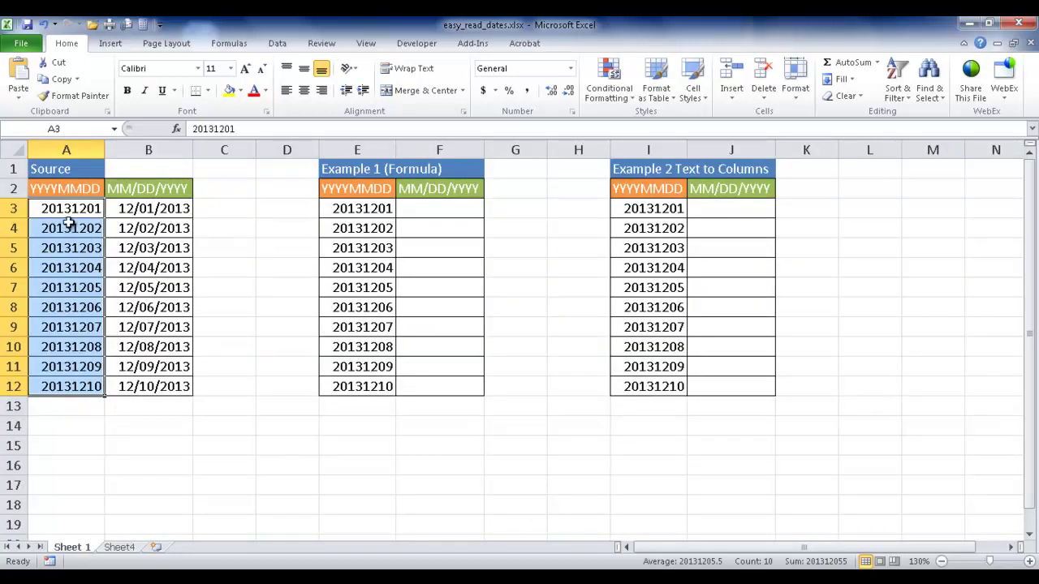
click(95, 208)
click(93, 228)
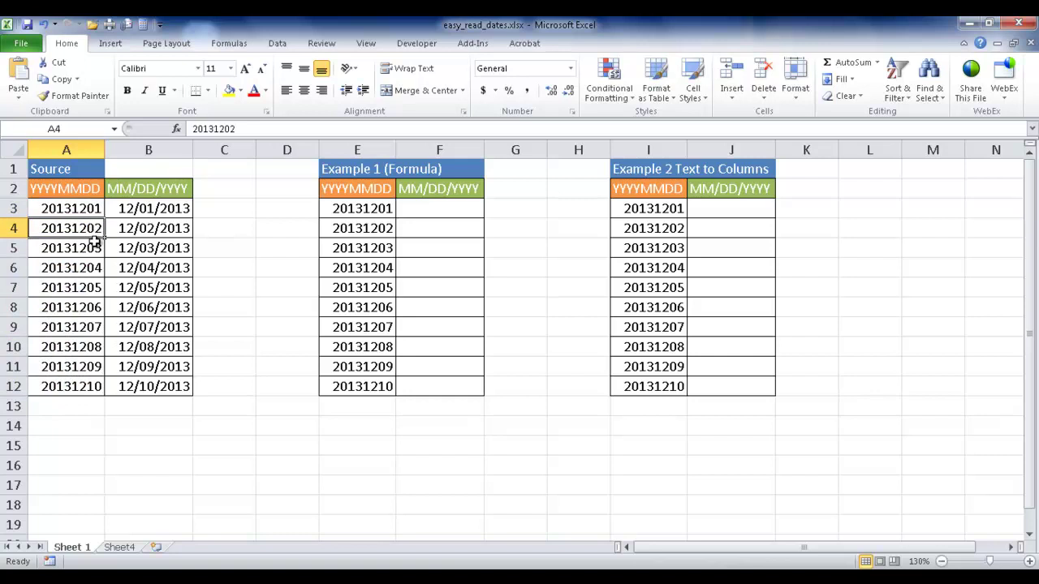
click(94, 244)
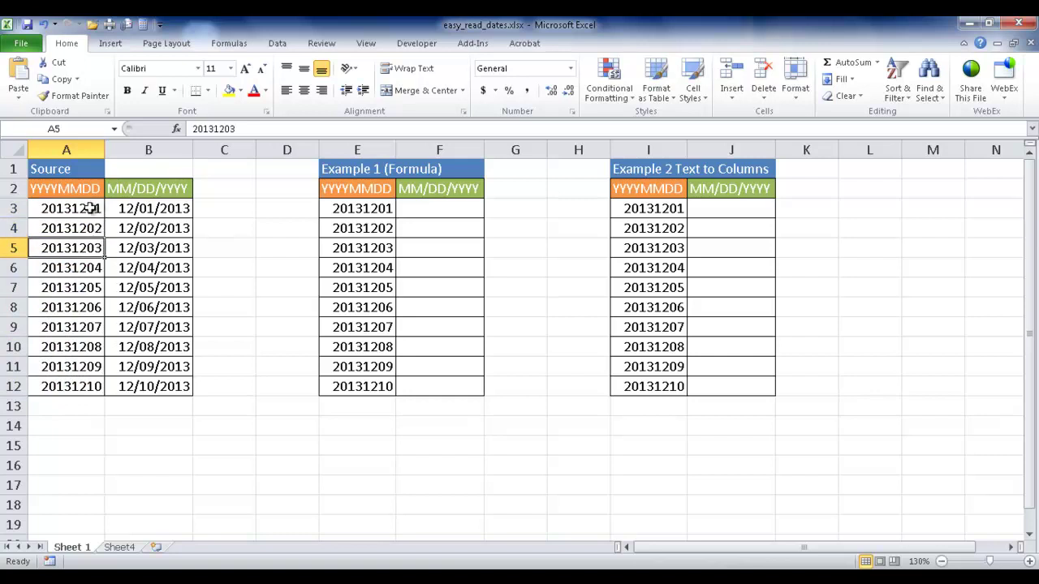
drag(148, 209, 148, 386)
click(229, 439)
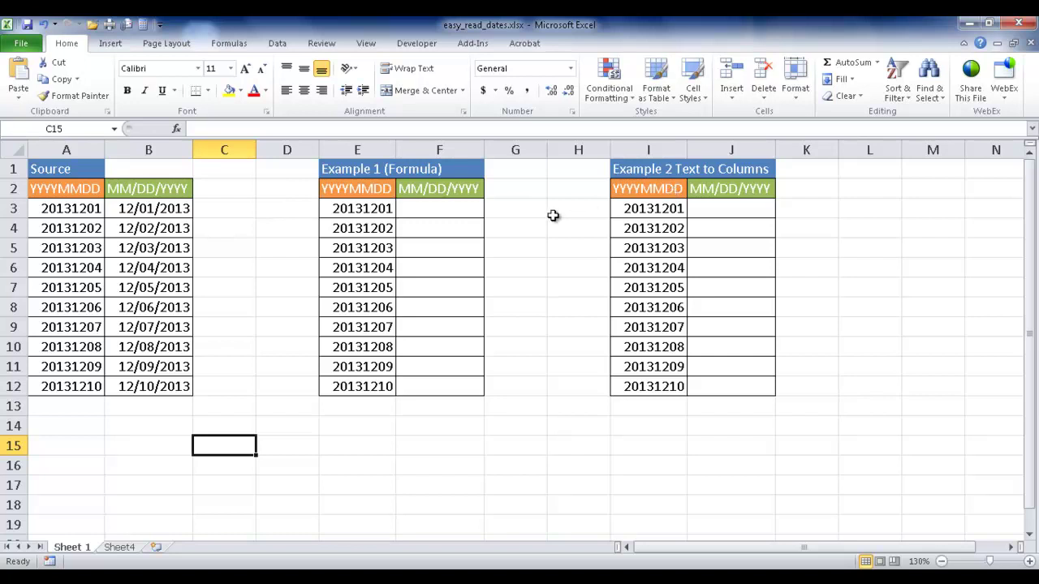
click(444, 208)
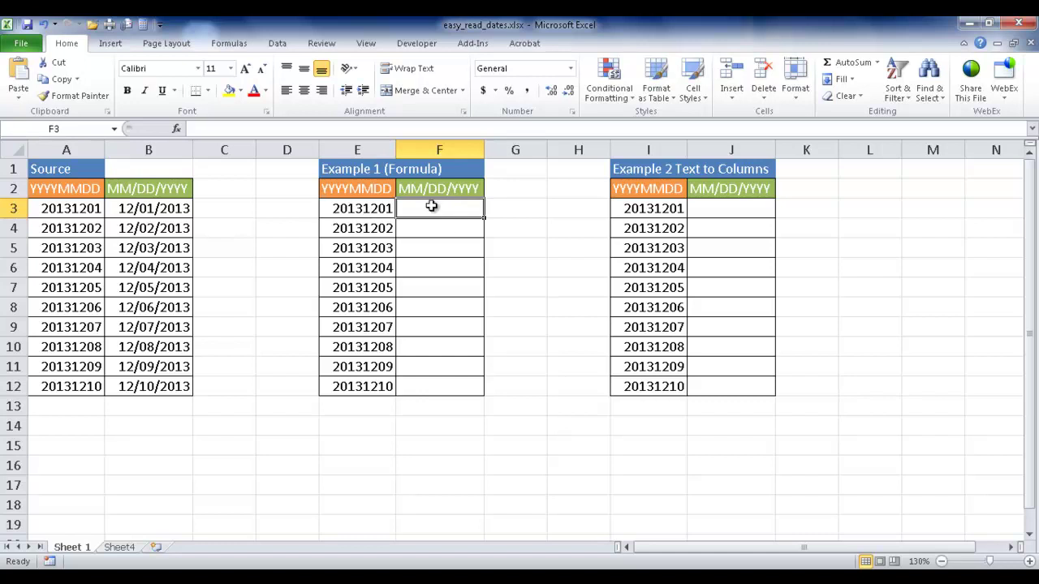
Enter =LEFT(E3,4) in F3 to extract the year 2013.
text(=)
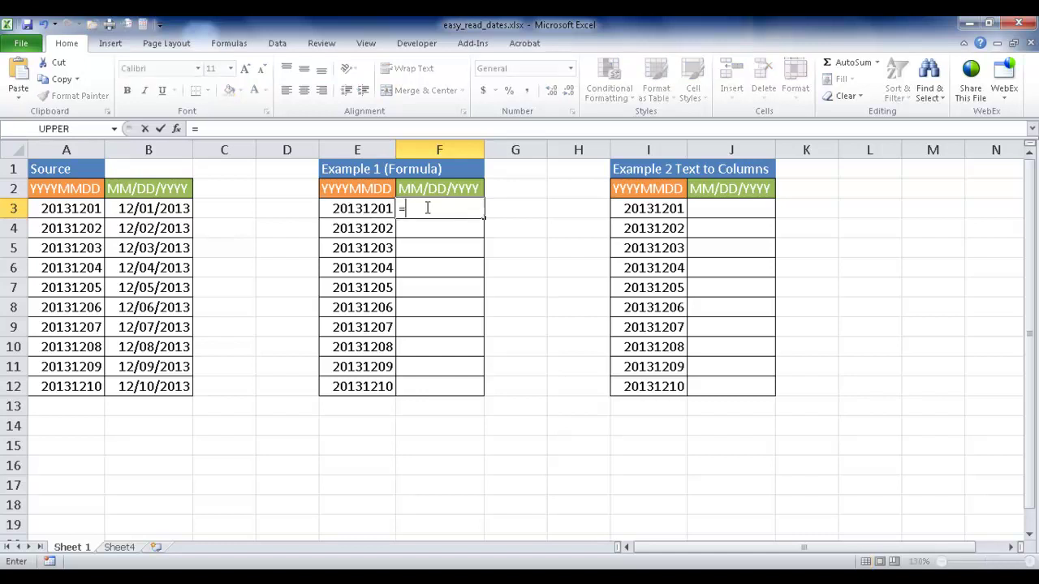
text(left)
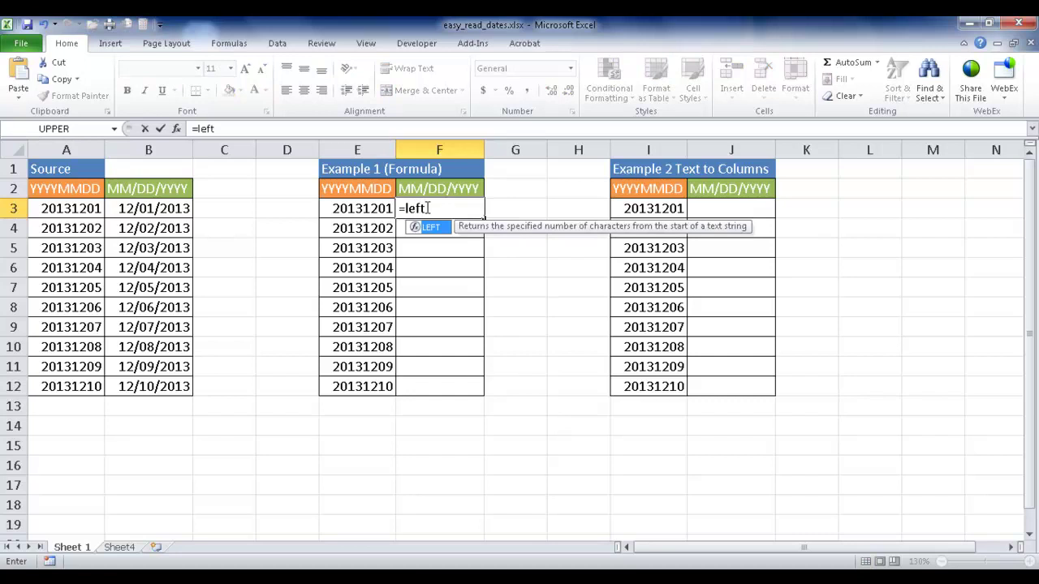
text(()
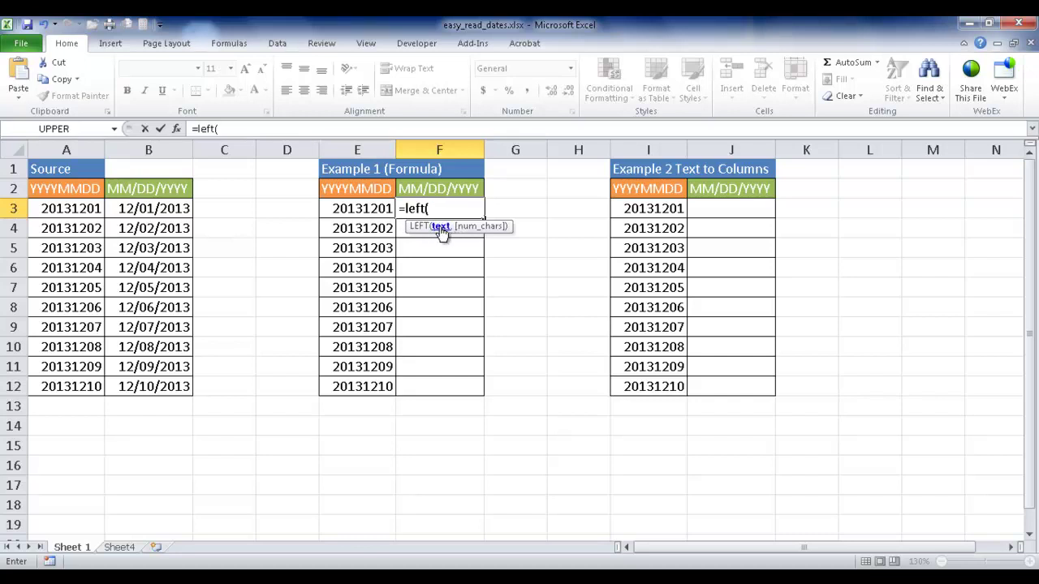
click(349, 209)
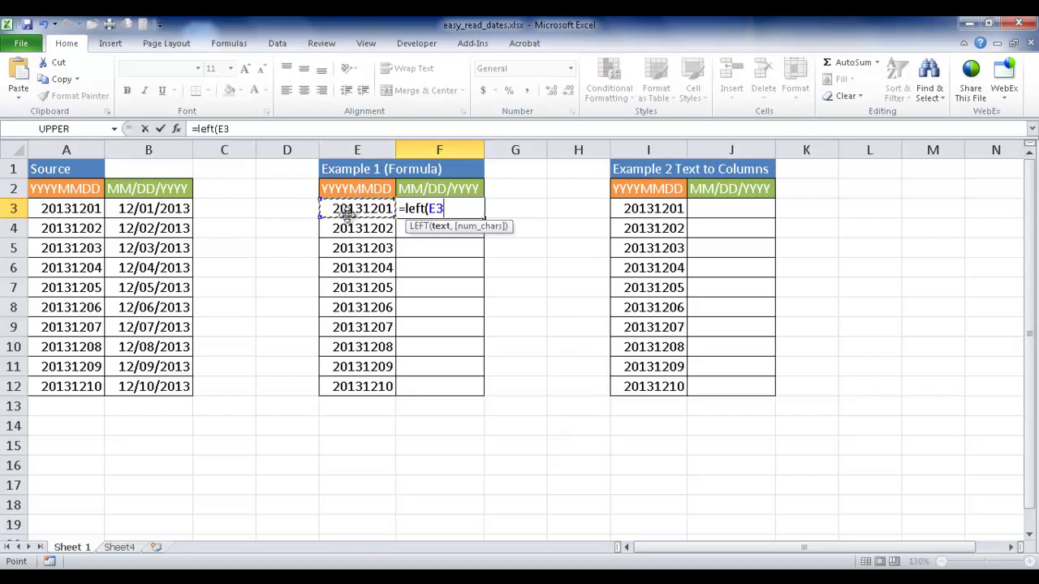
text(,4)
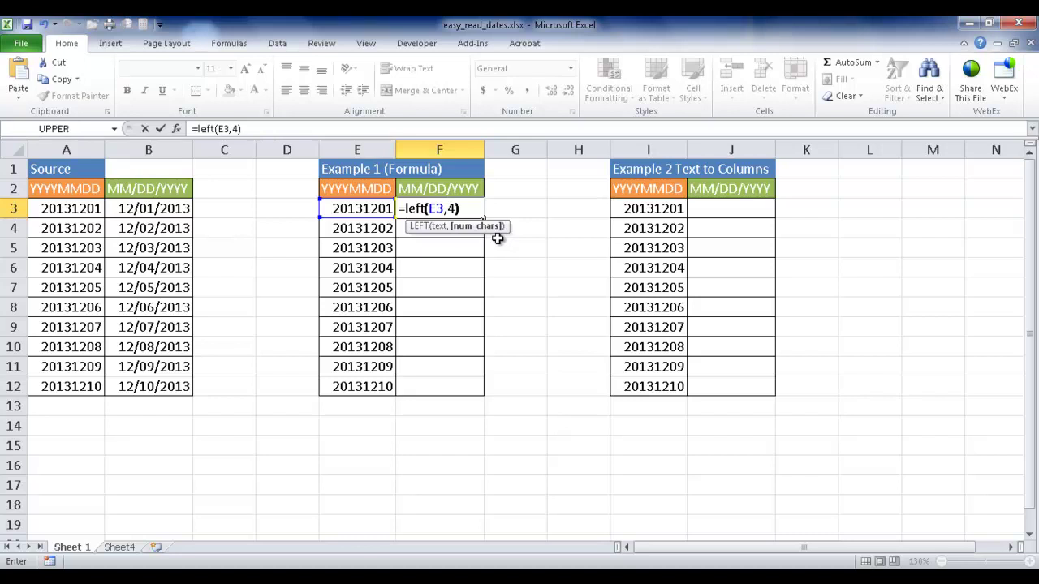
key(Return)
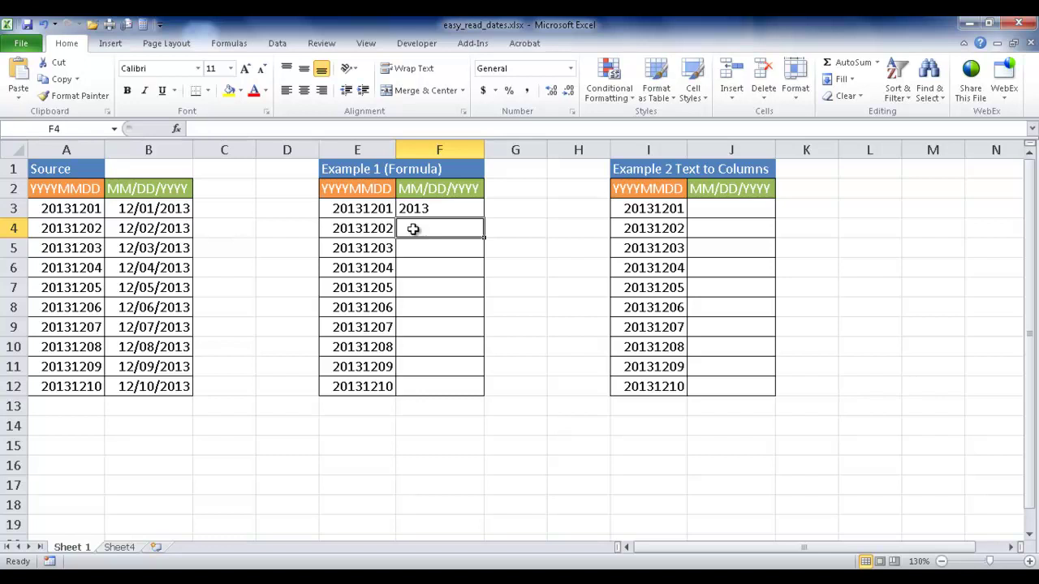
Enter =MID(E4,5,2) in F4 to extract the month 12.
text(=)
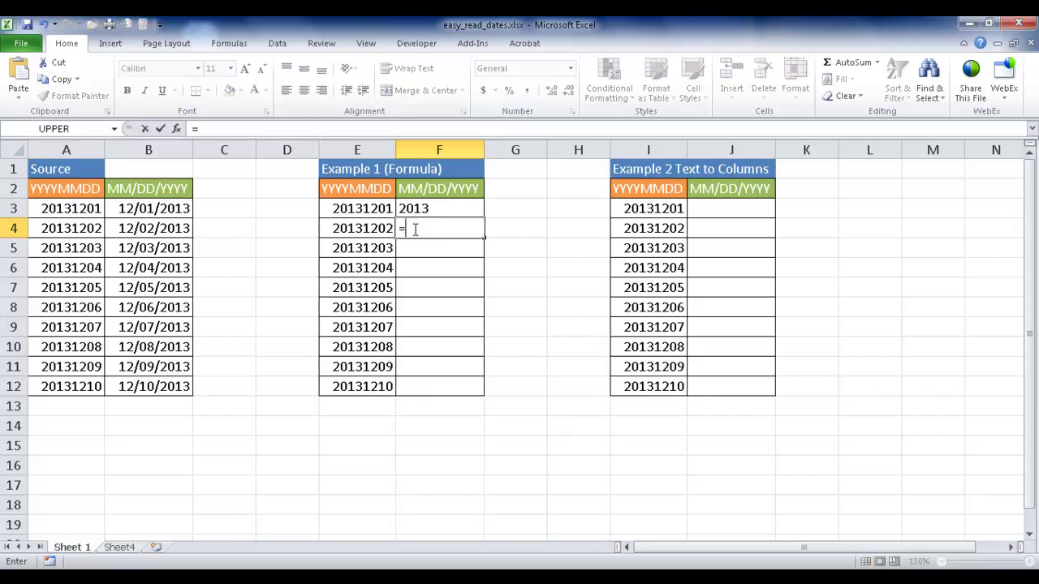
text(mid)
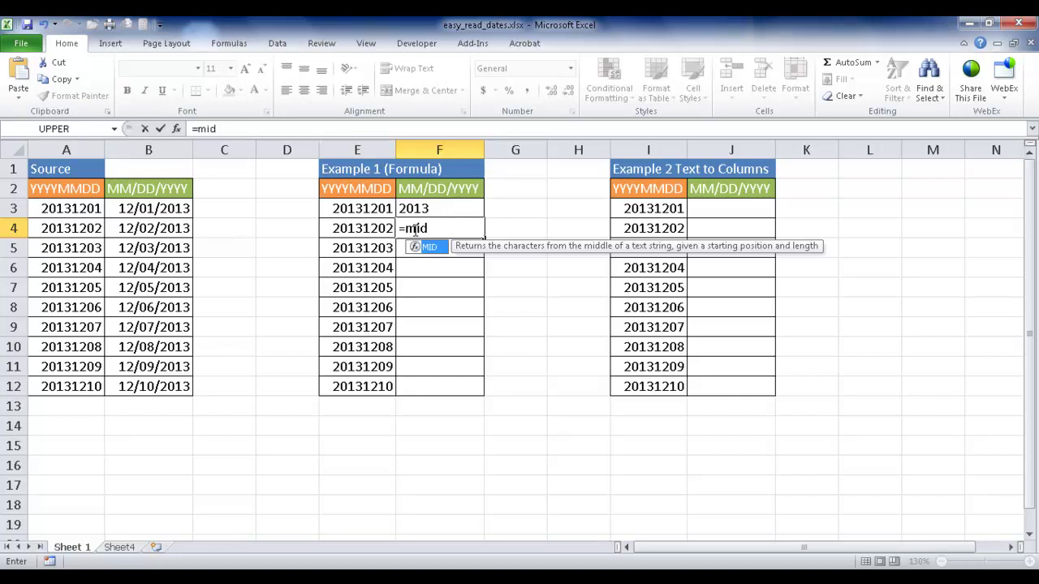
text(()
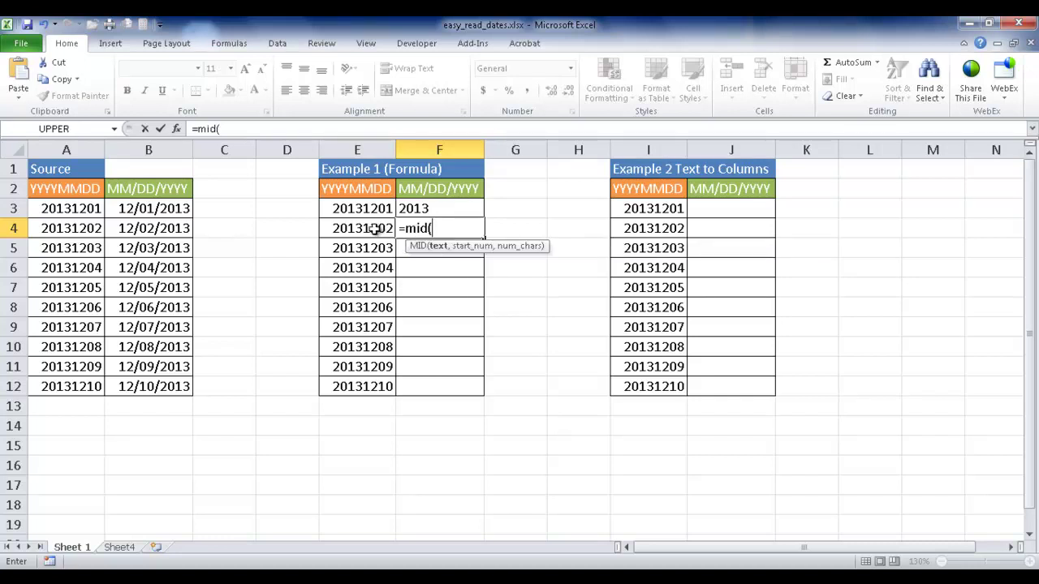
click(375, 230)
text(,5)
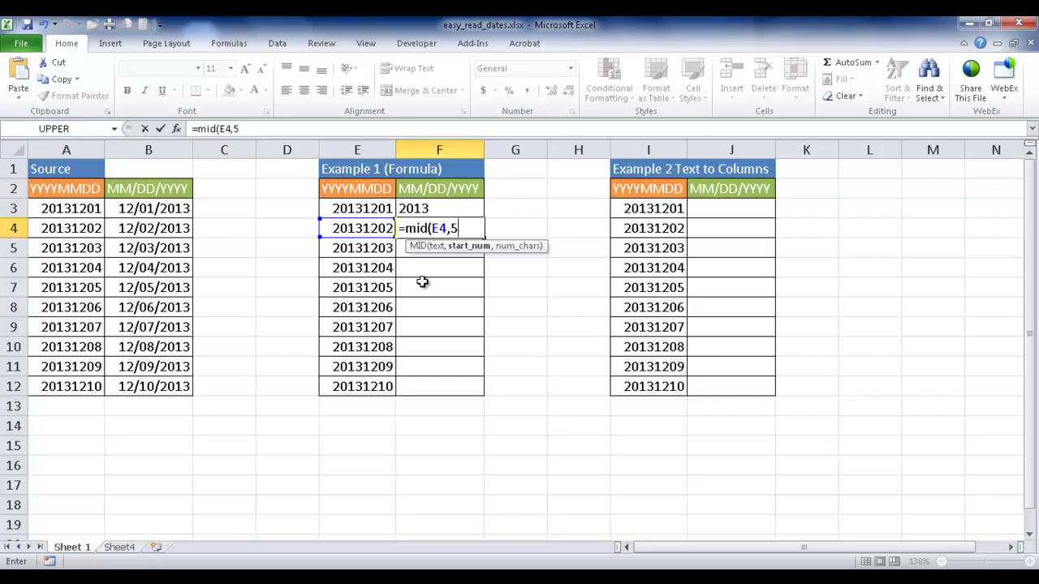
text(,2)
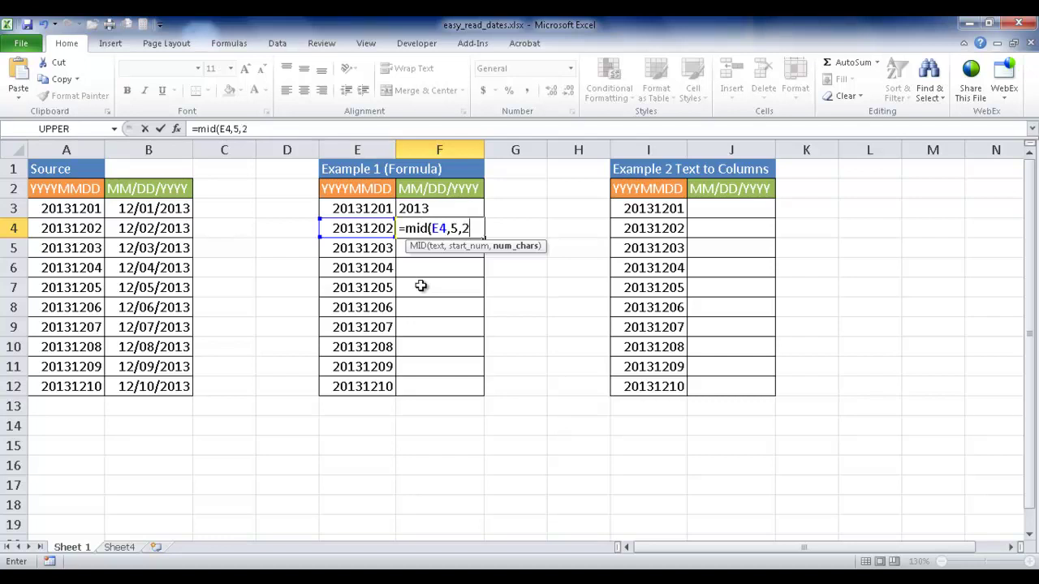
key(Return)
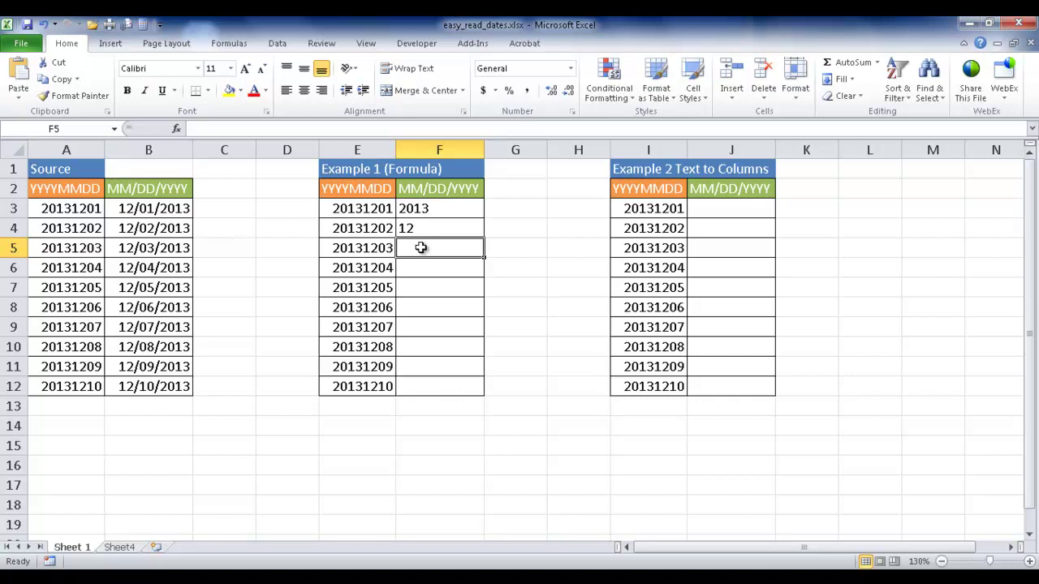
Enter =MID(E5,7,2) in F5 to extract the day 03.
text(=mid)
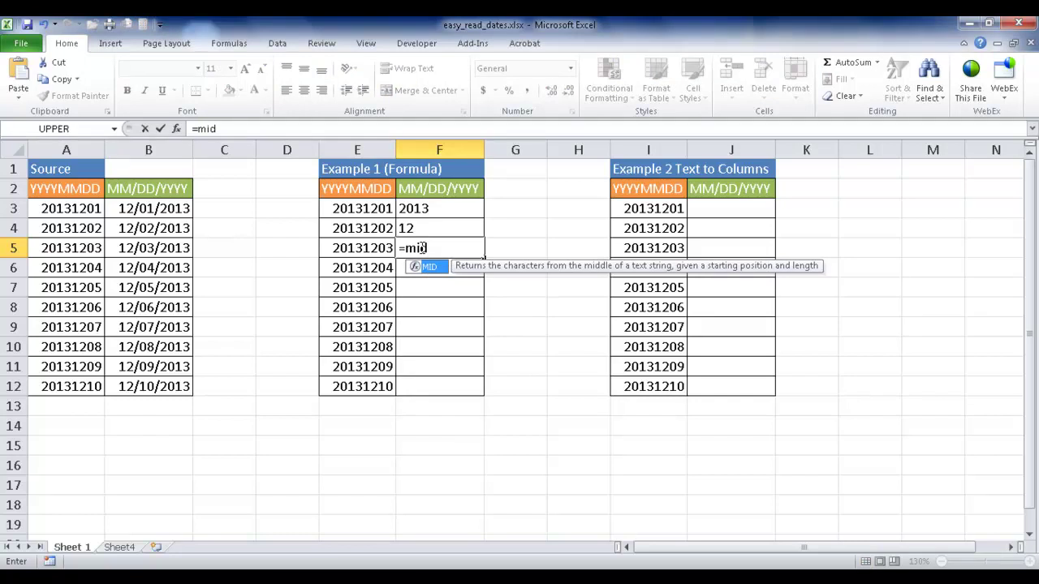
text(()
click(367, 249)
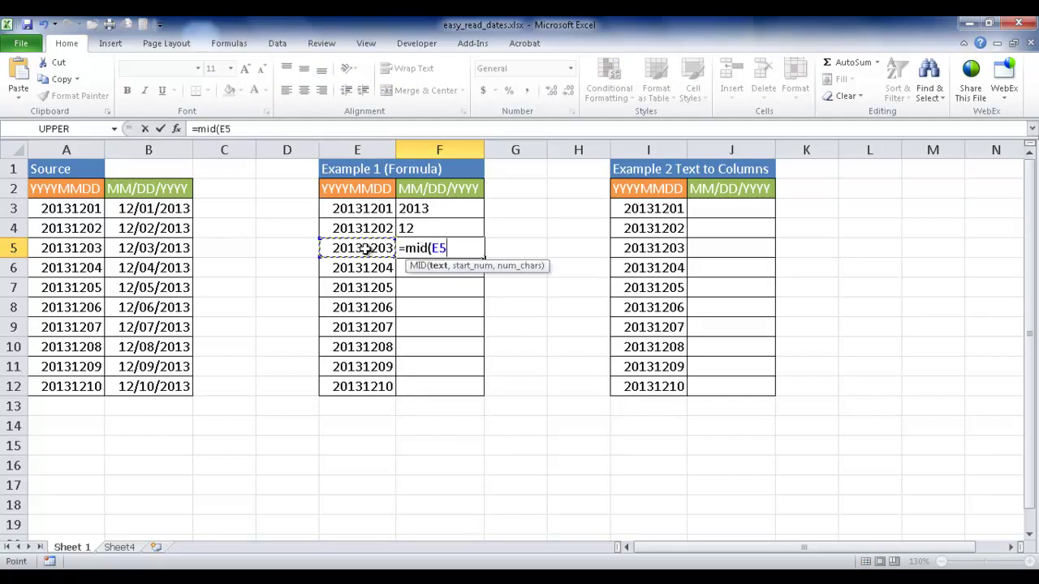
text(,7)
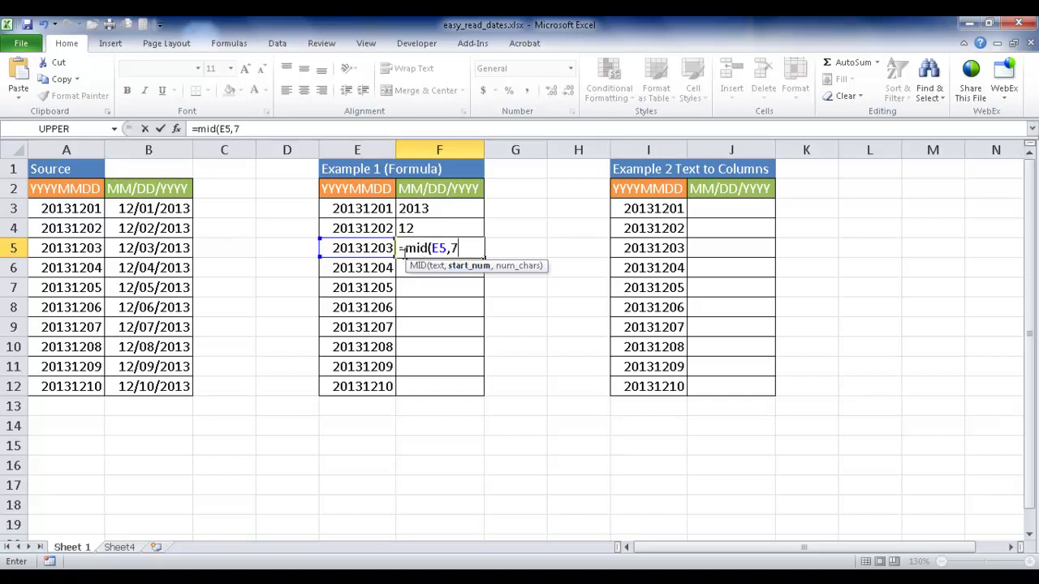
text(,)
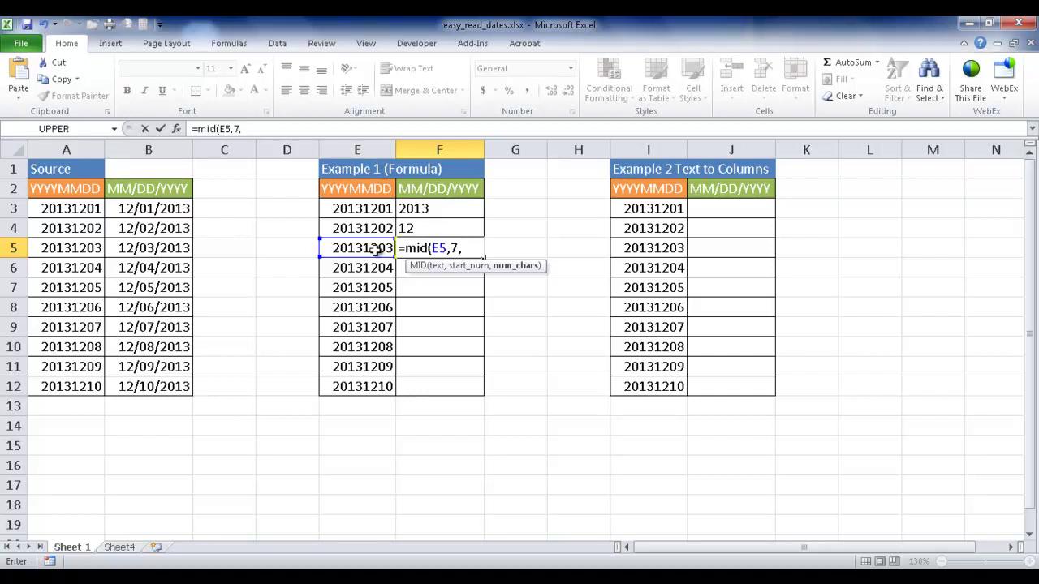
text(2)
key(Return)
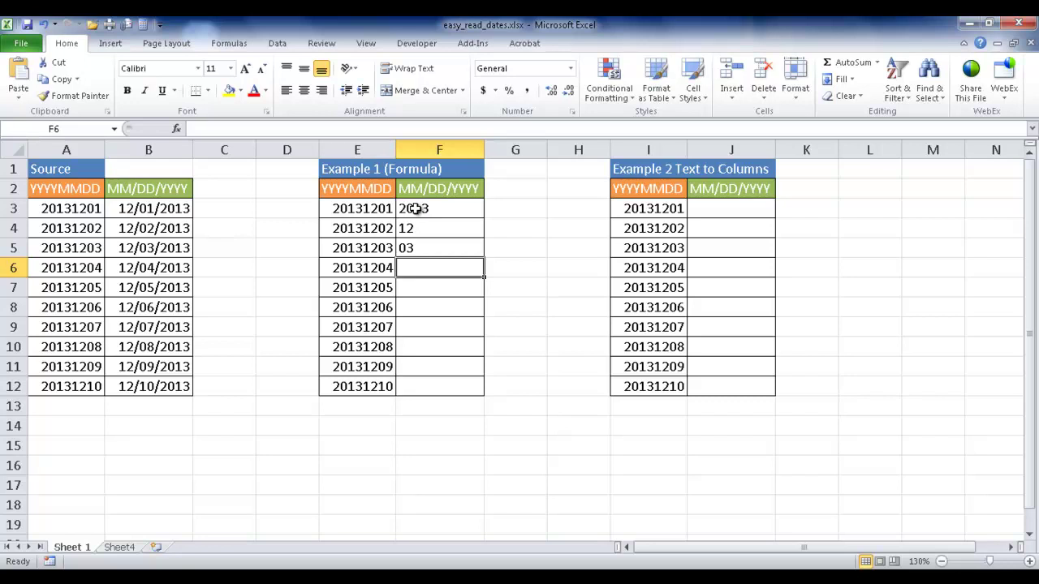
Review the F3, F4 and F5 formulas in the formula bar so they display as text.
click(410, 209)
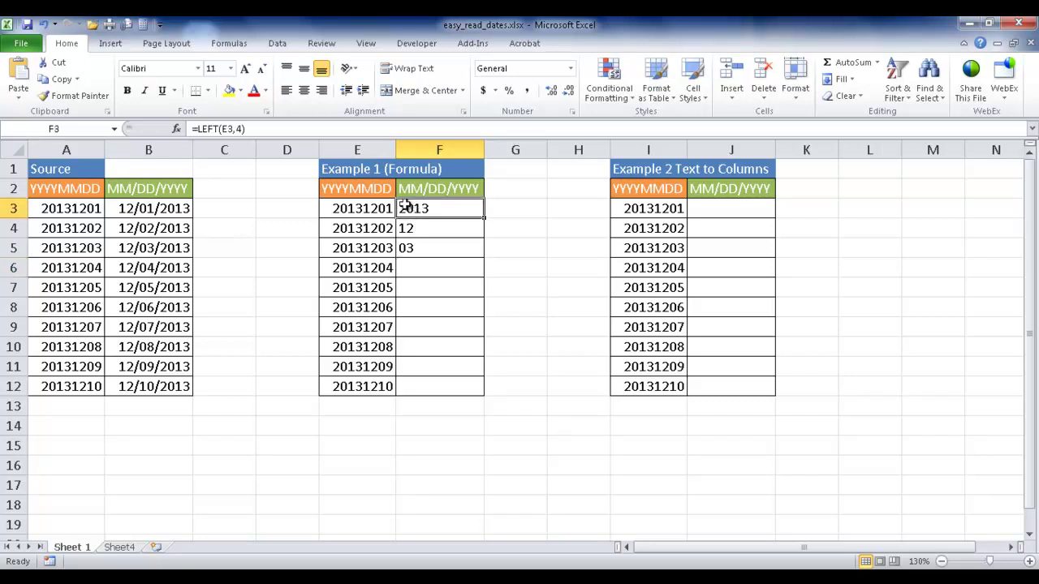
click(193, 129)
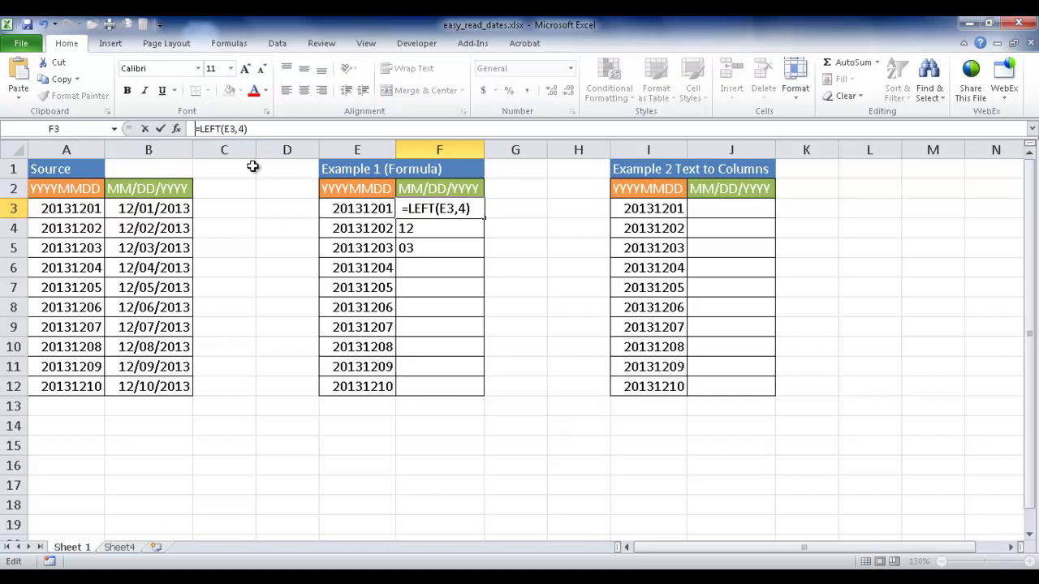
click(414, 227)
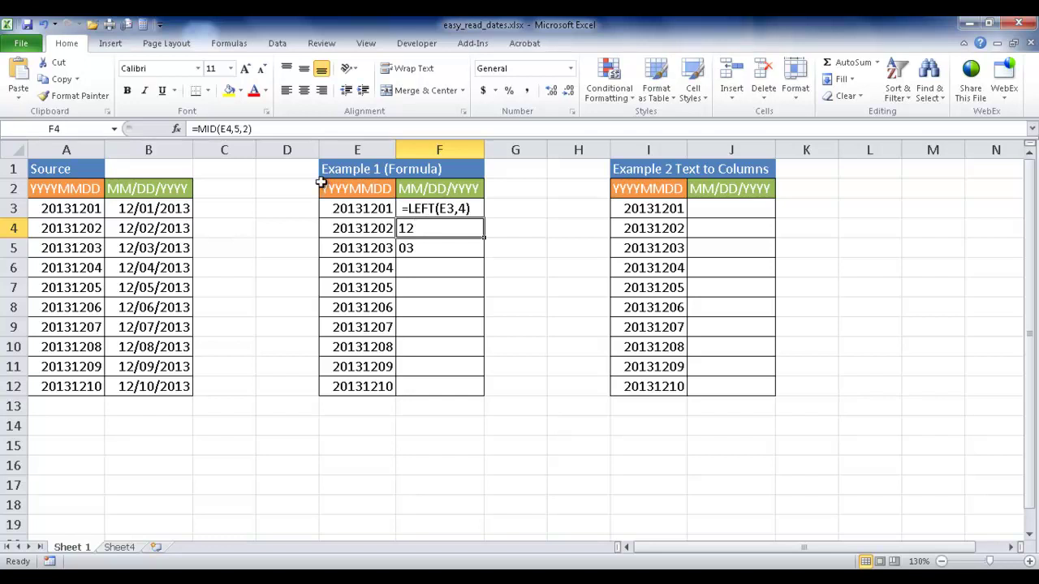
click(192, 130)
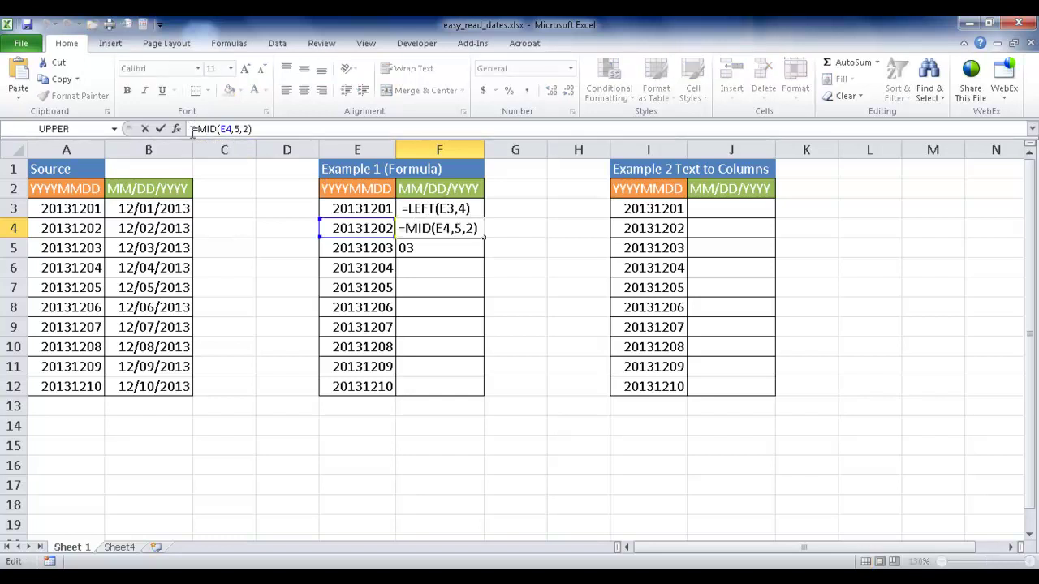
key(Escape)
click(422, 251)
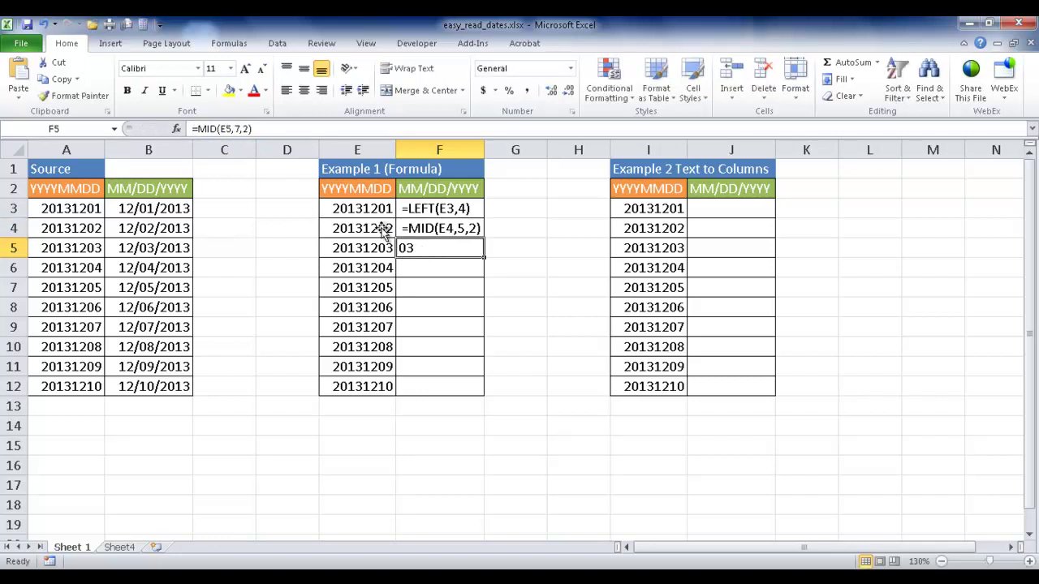
click(193, 129)
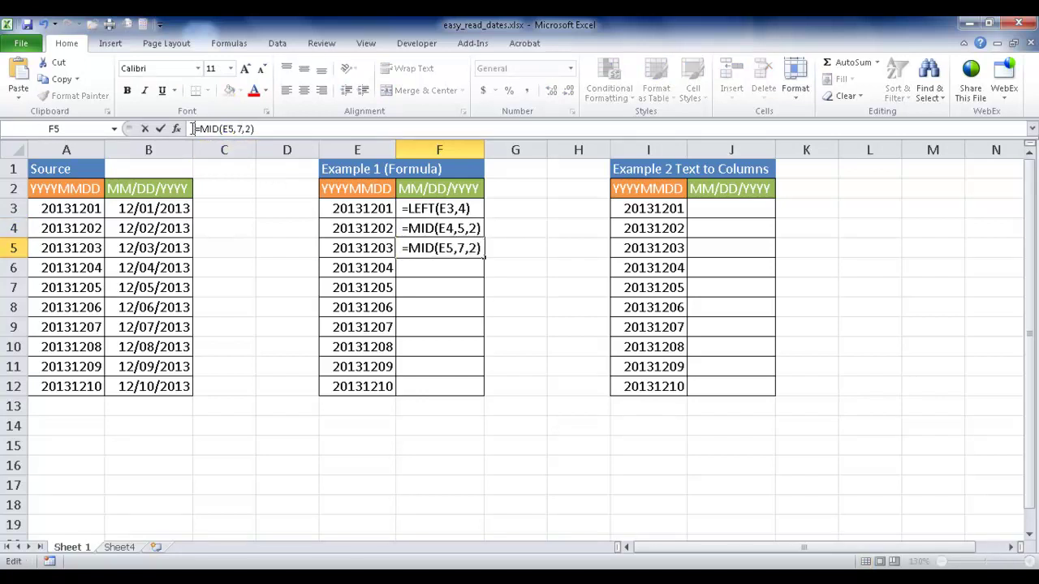
key(Return)
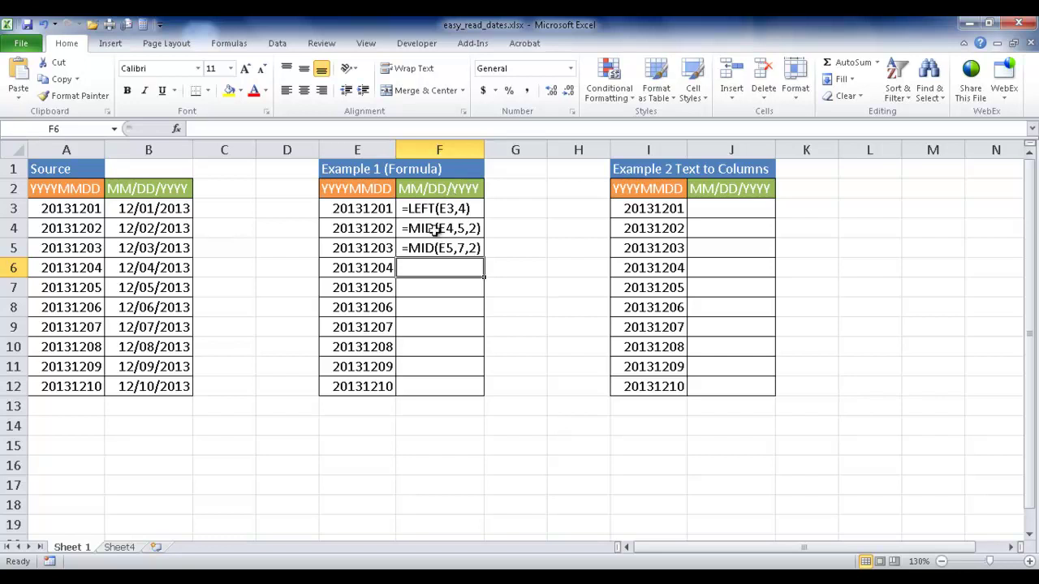
Build =MID(E6,5,2)&"/"&MID(E6,7,2)&"/"&LEFT(E6,4) in F6, returning 12/04/2013.
text(=)
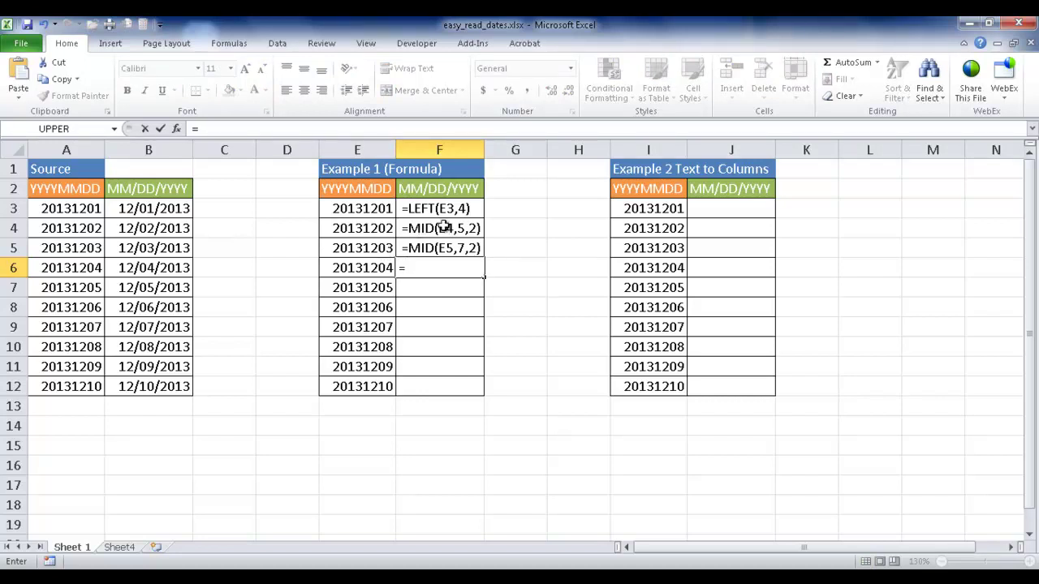
text(mi)
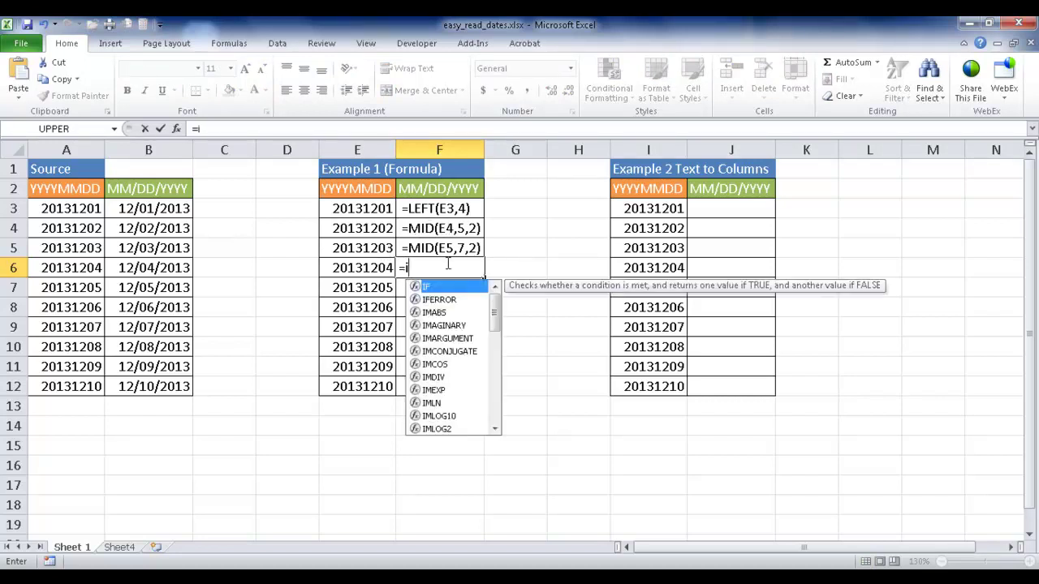
text(d()
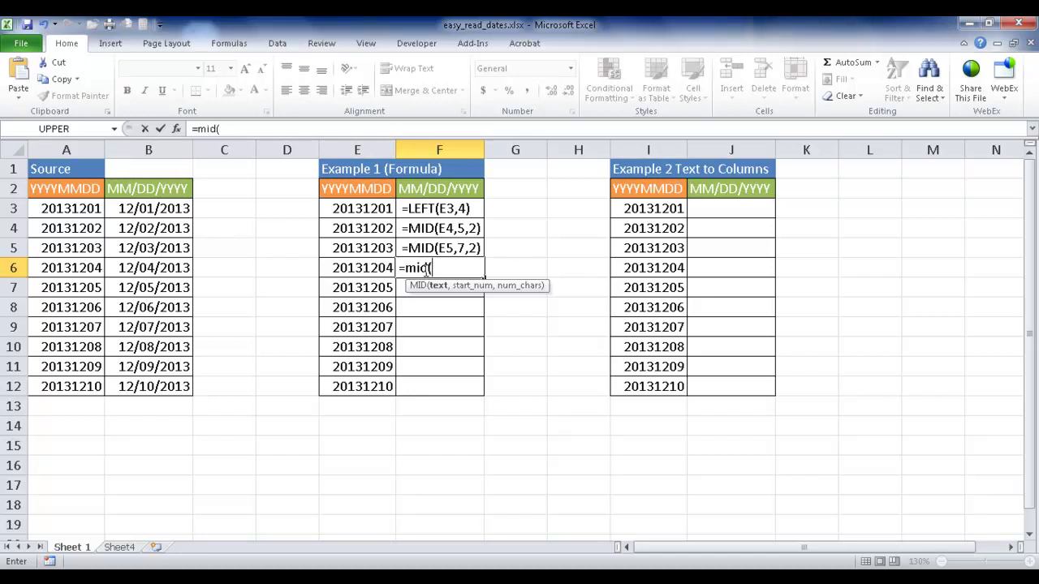
text(e6,)
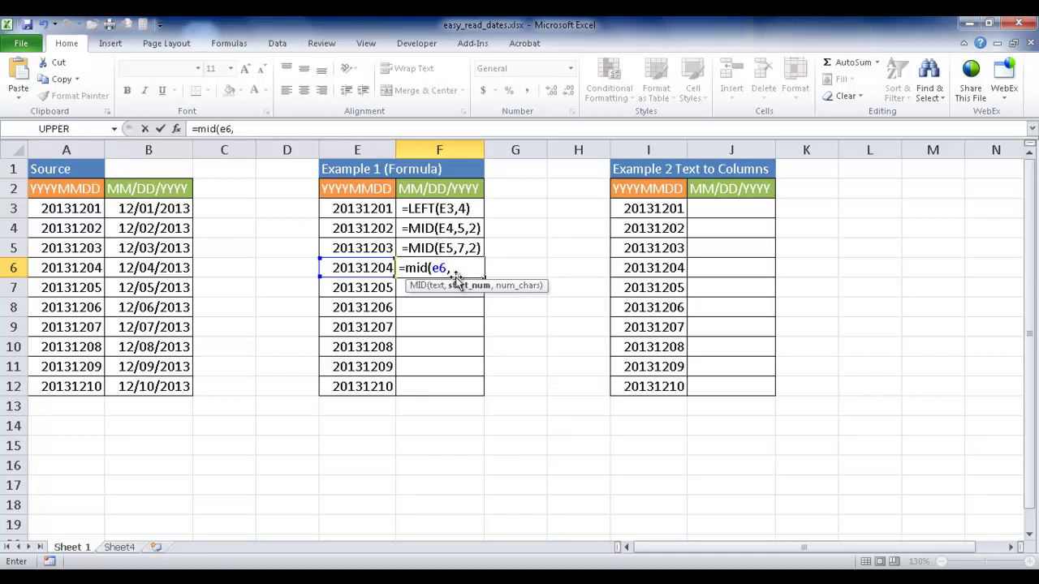
text(5,2)
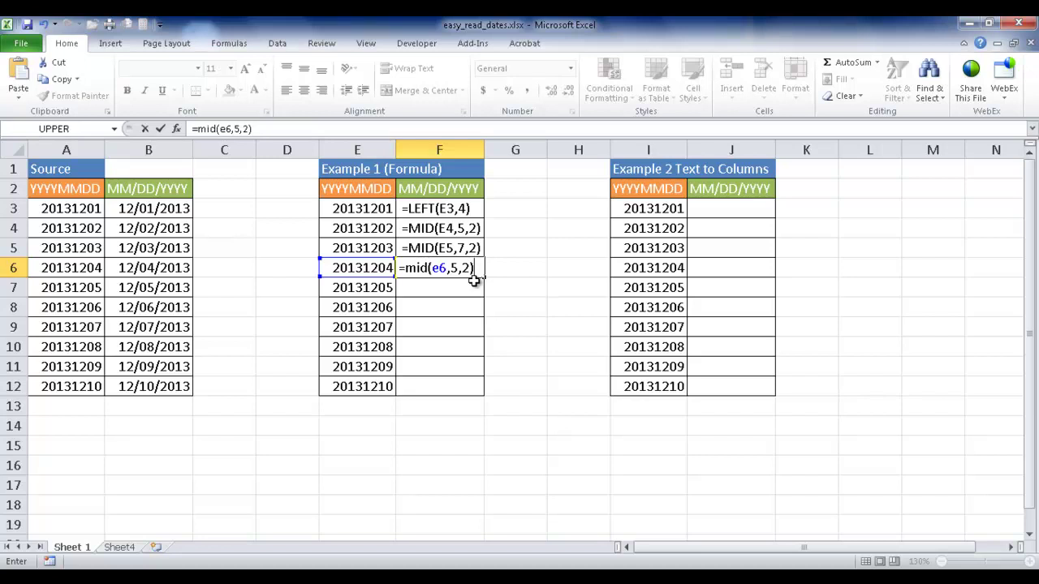
text(&"/)
text(&)
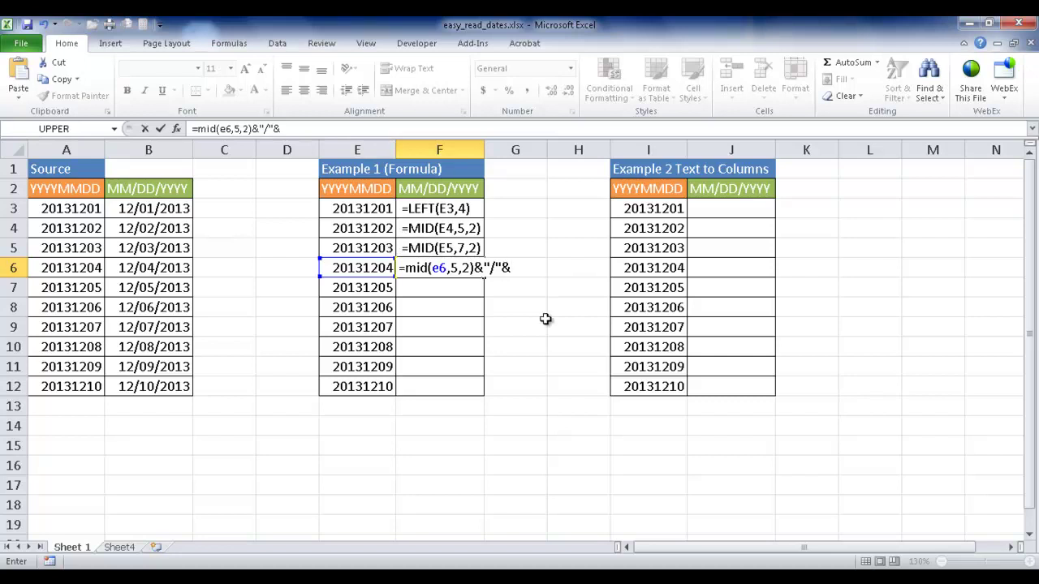
text(mid)
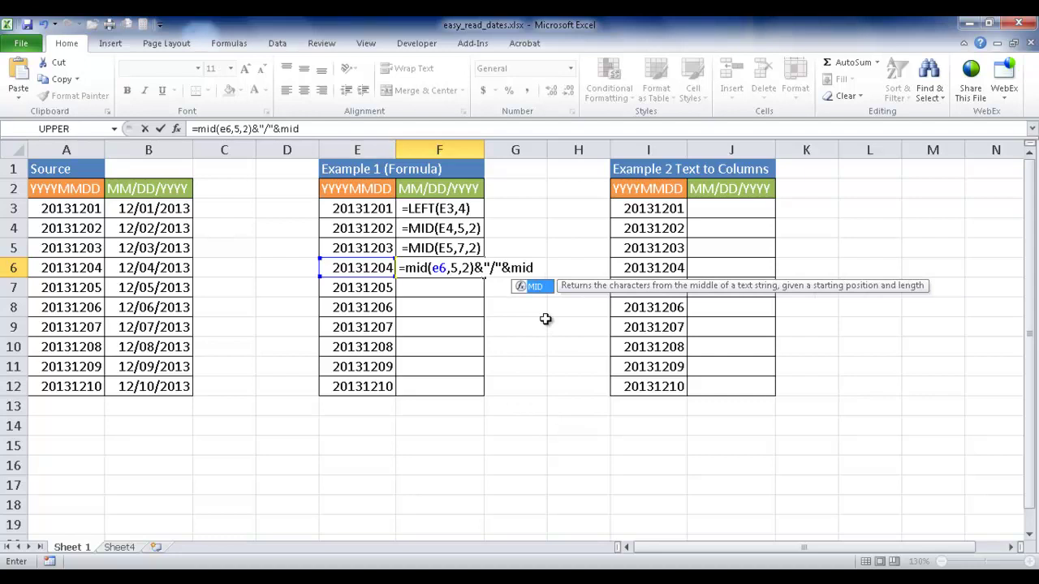
text(()
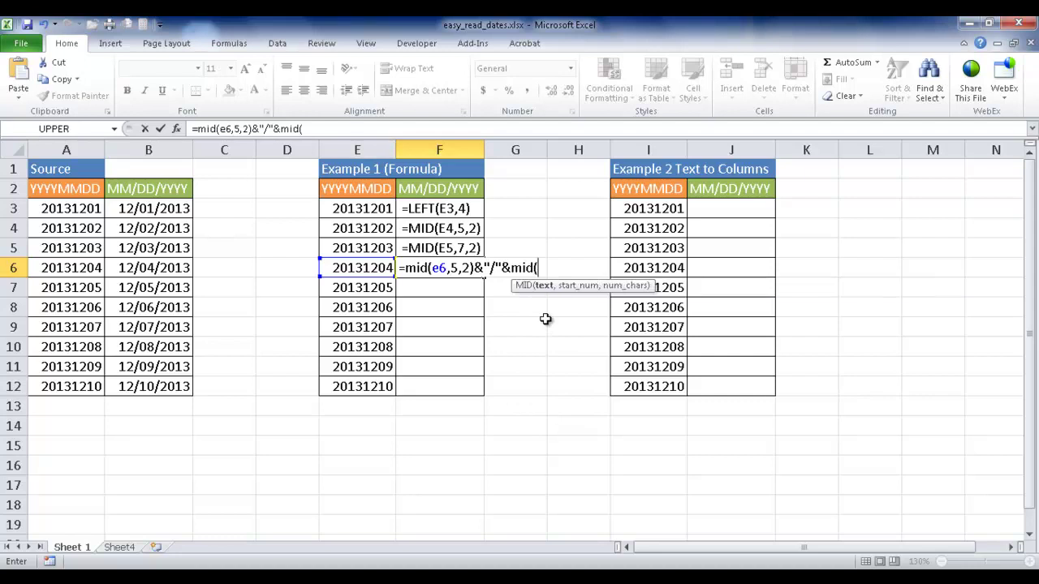
click(357, 267)
text(,)
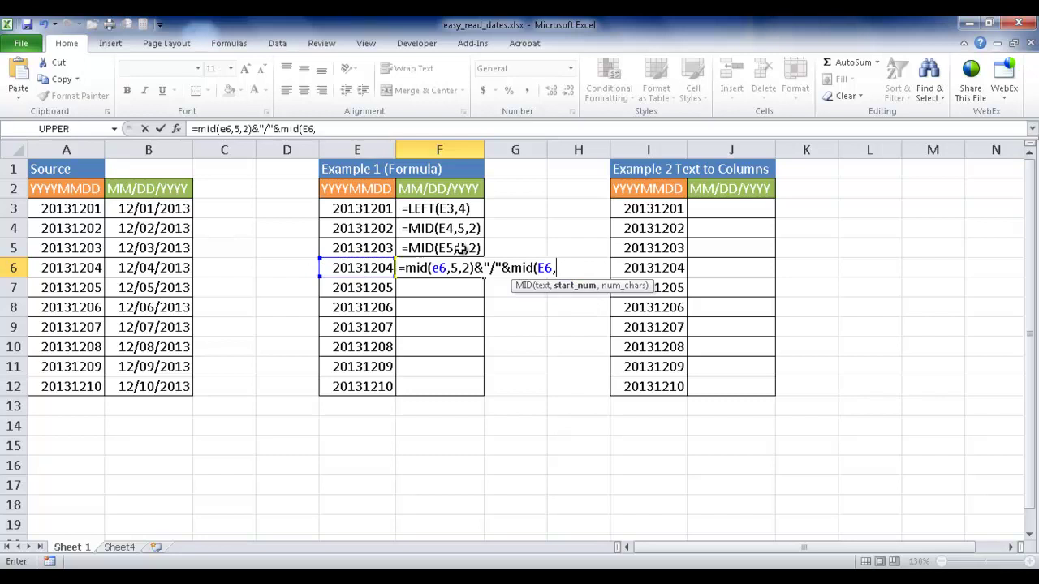
text(7,2)
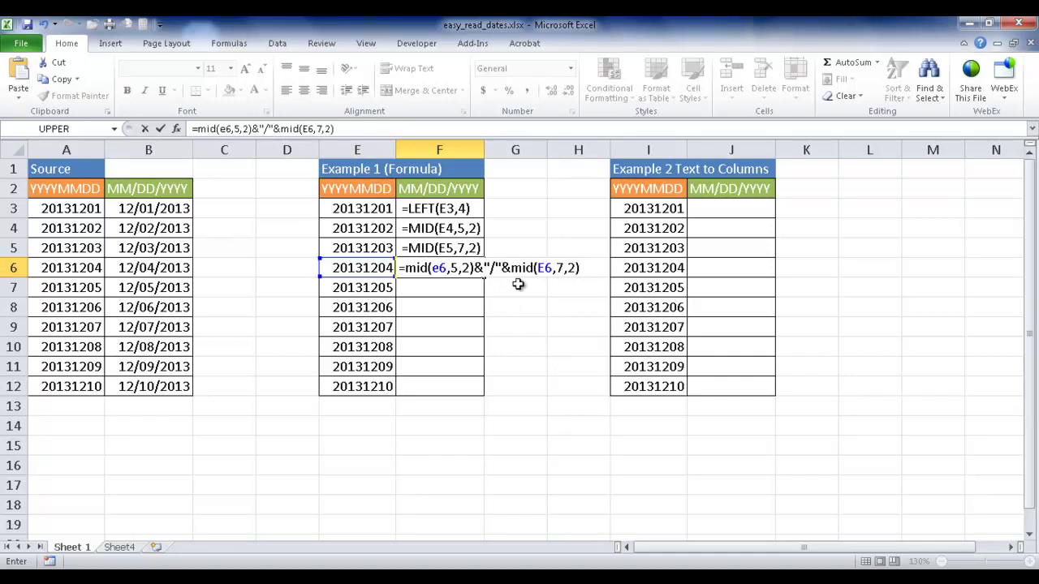
text(&"/"&)
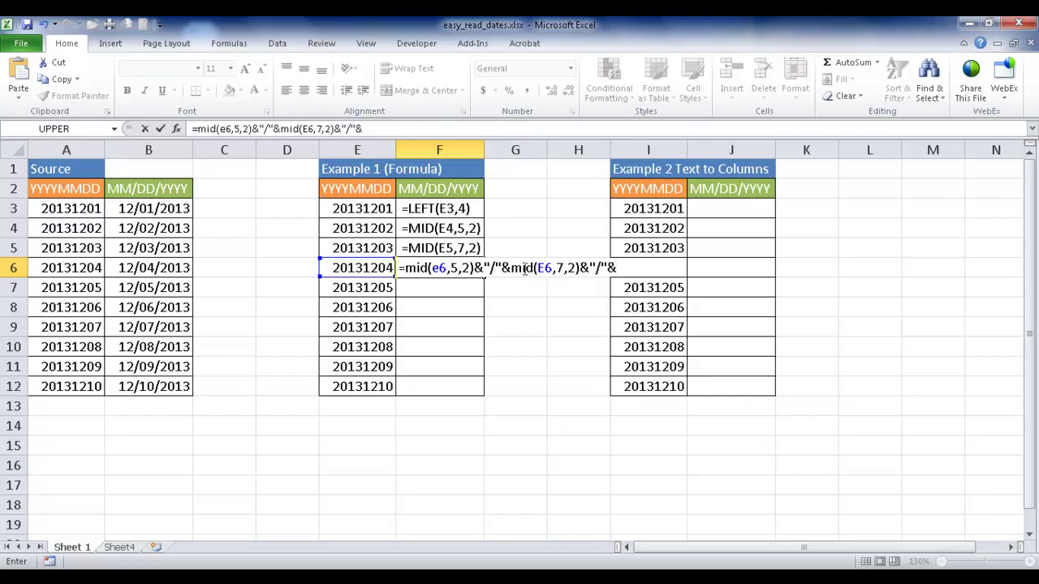
text(left)
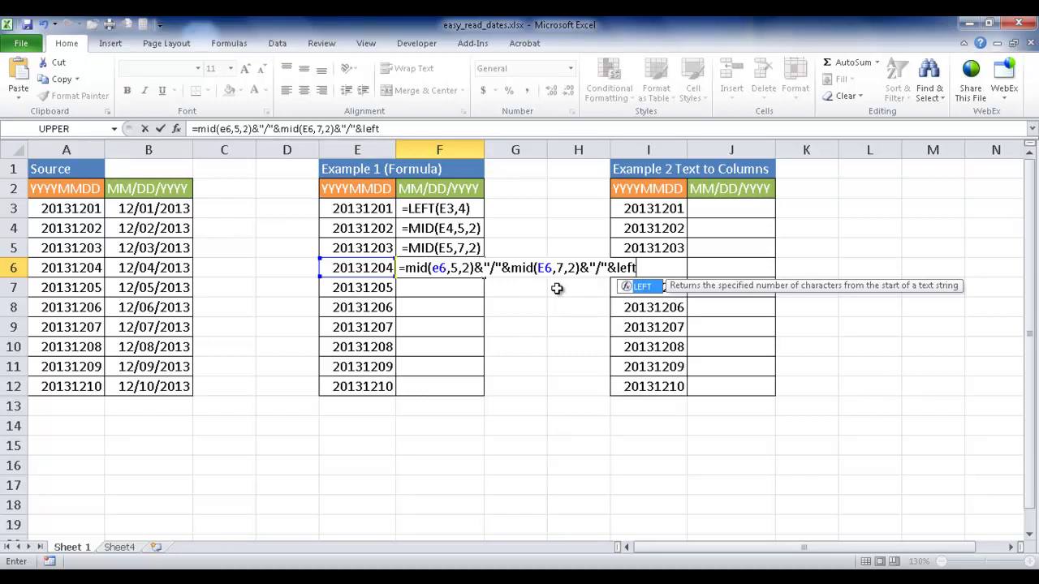
text(()
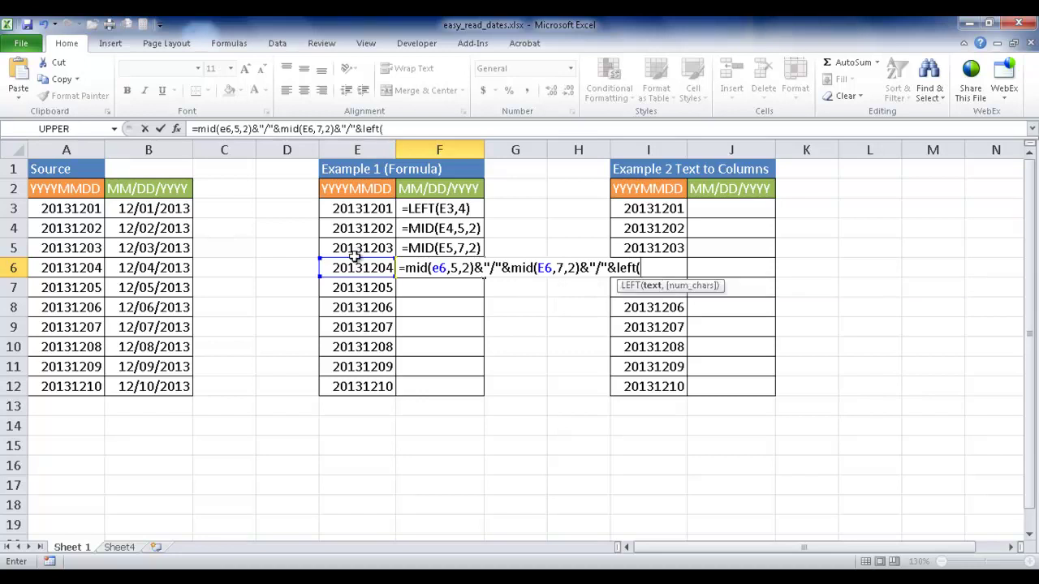
click(351, 268)
text(,)
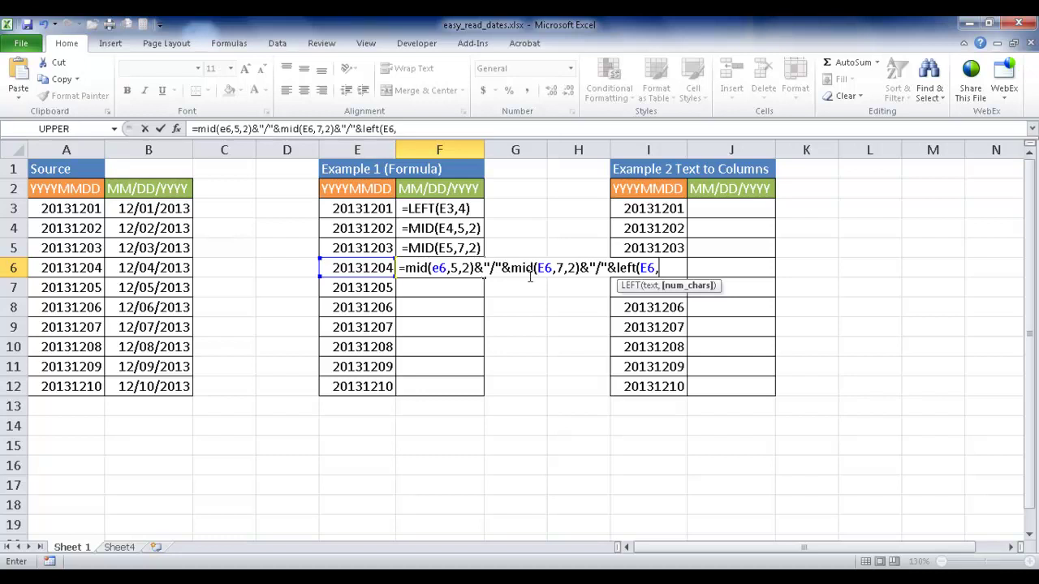
text(4))
key(Return)
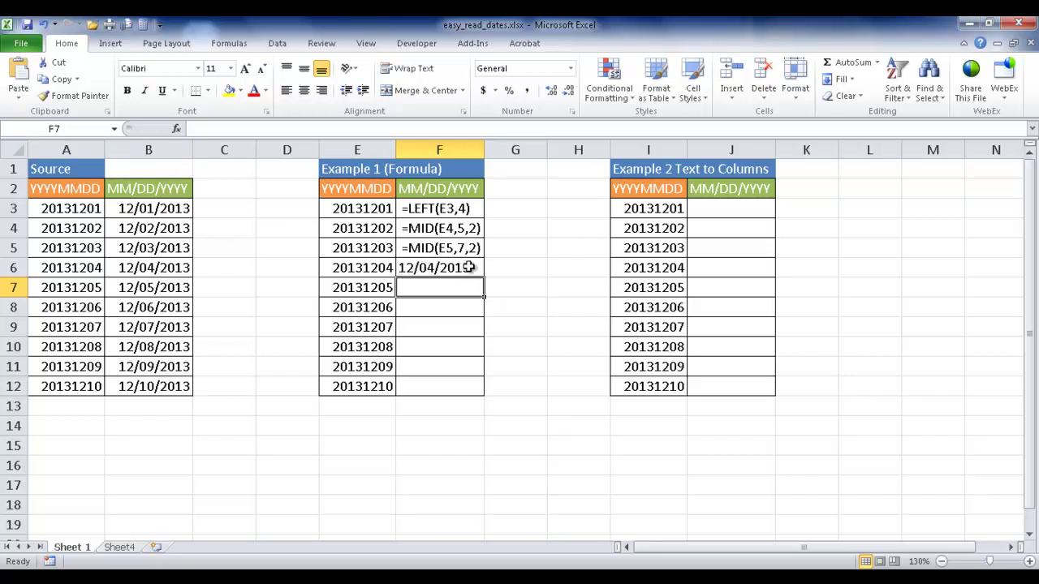
Fill the F6 date formula down to F12 and up to F3, giving 12/01/2013–12/10/2013.
click(469, 267)
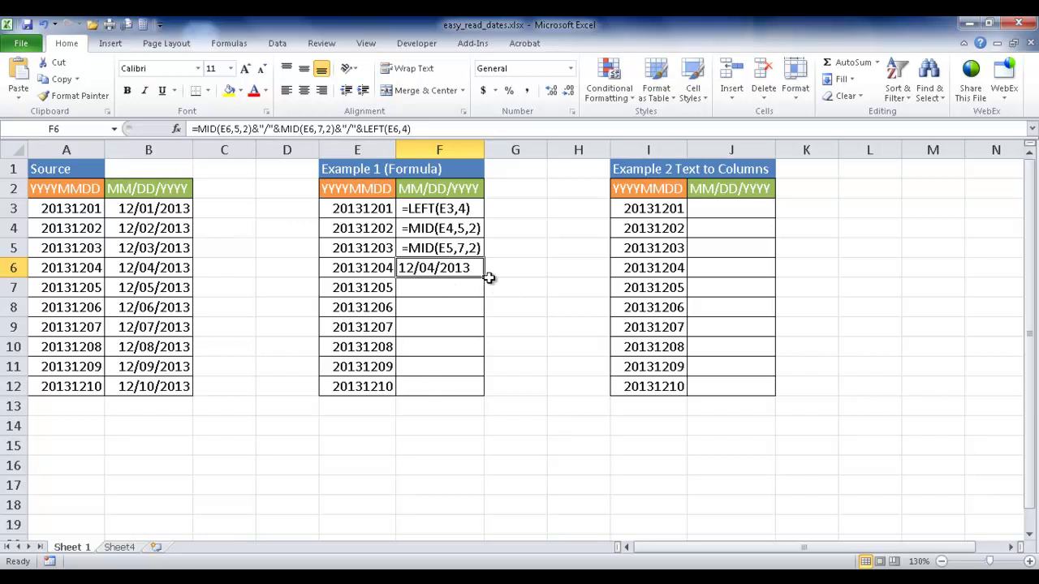
double_click(485, 276)
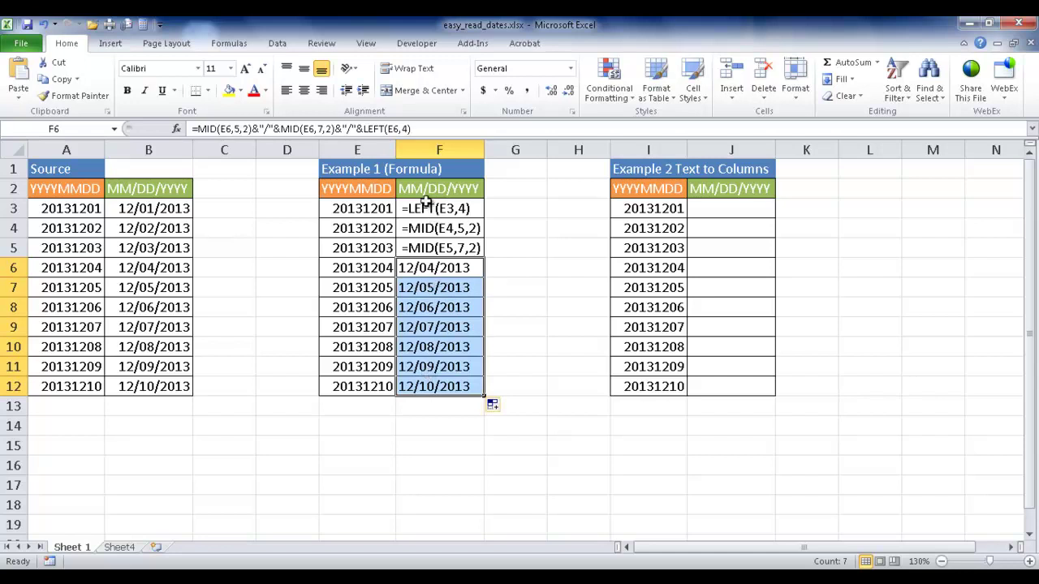
click(452, 268)
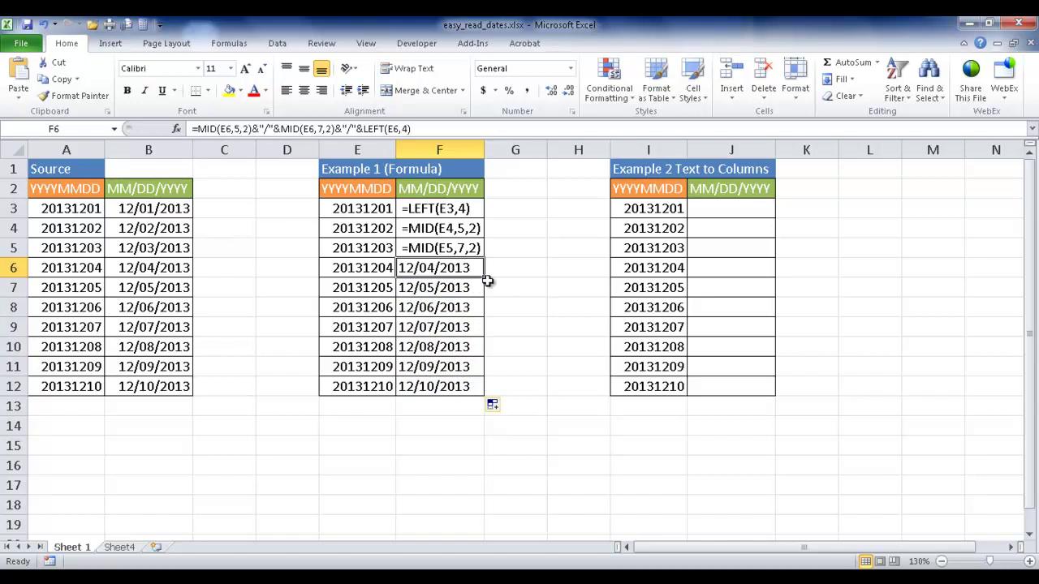
drag(484, 278, 474, 207)
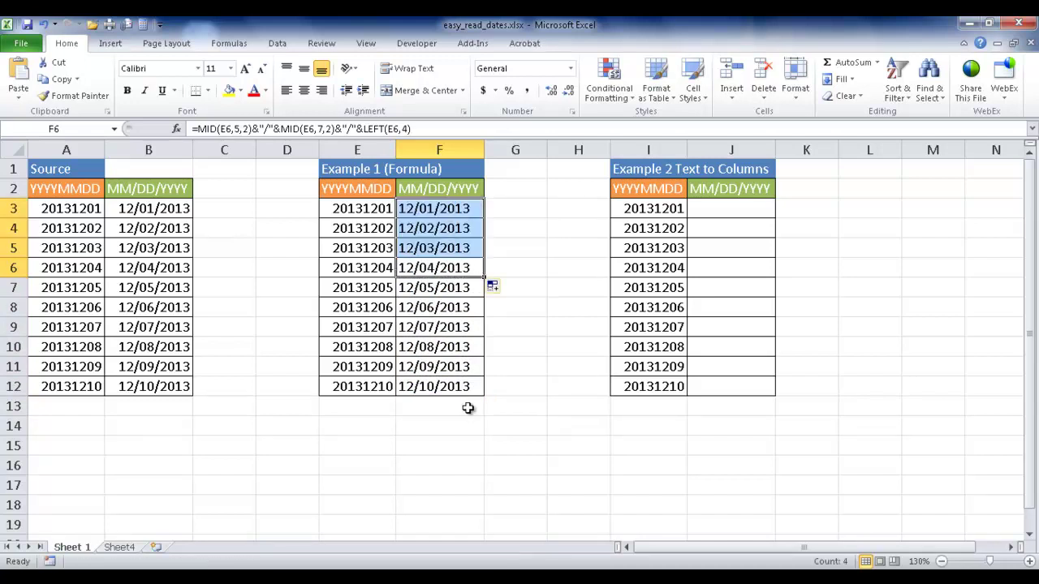
click(529, 374)
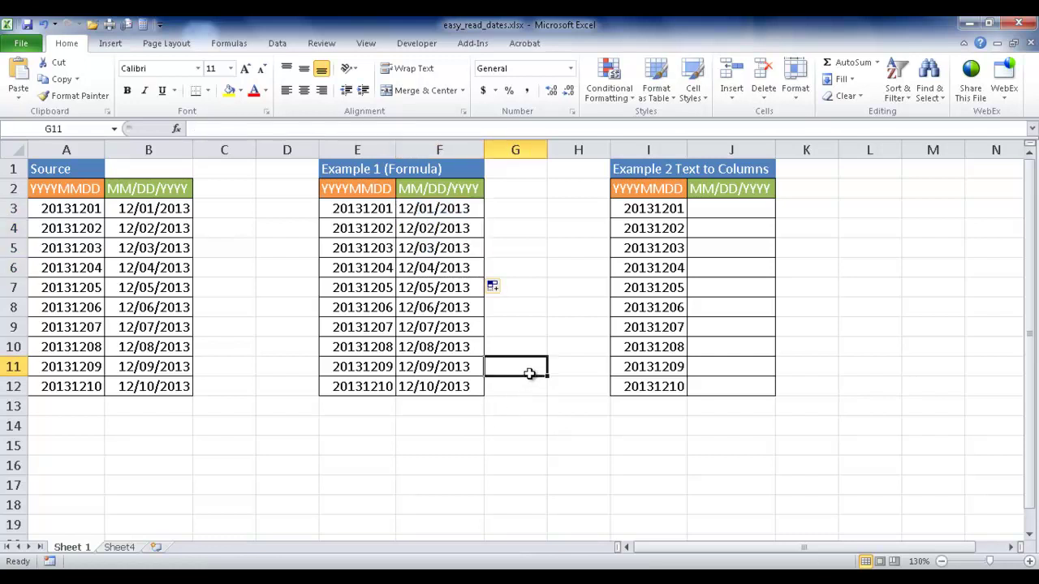
Copy the YYYYMMDD numbers from I3:I12 and paste them into J3:J12.
click(636, 209)
drag(635, 209, 640, 384)
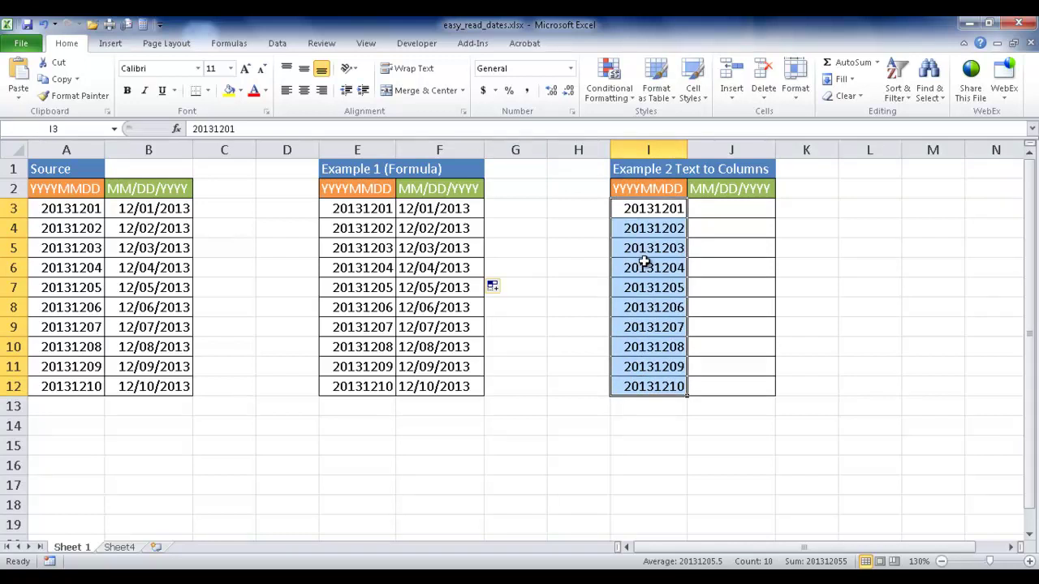
key(ctrl+c)
click(732, 209)
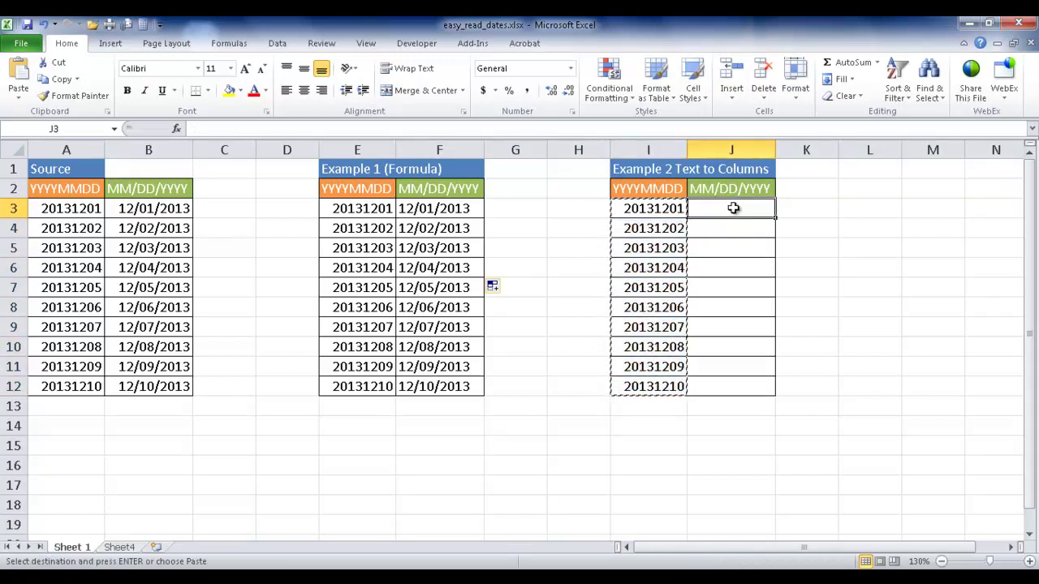
key(ctrl+v)
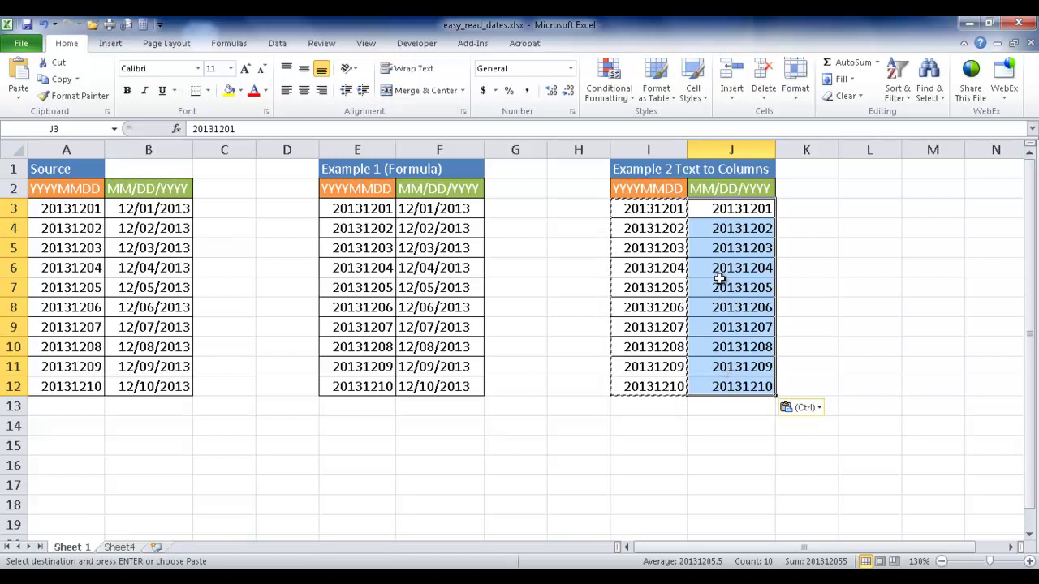
click(730, 149)
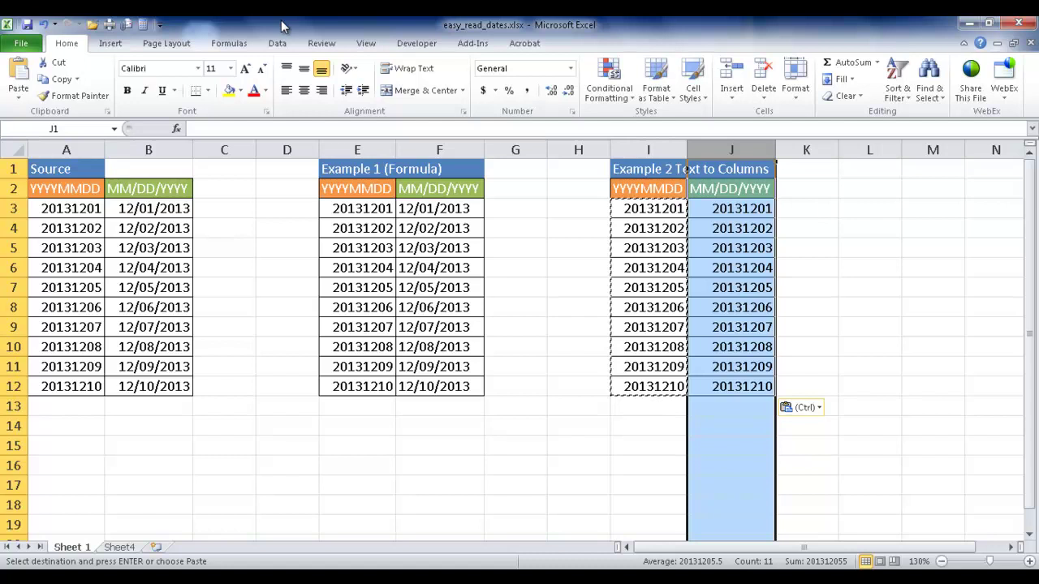
Run Text to Columns on column J, keeping Delimited and choosing Date format YMD.
click(278, 44)
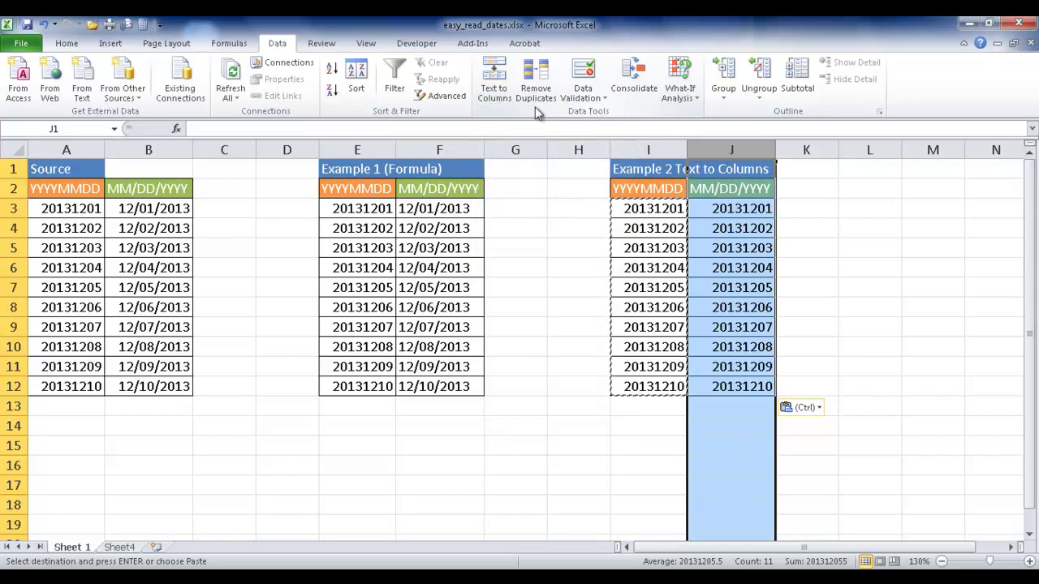
click(493, 81)
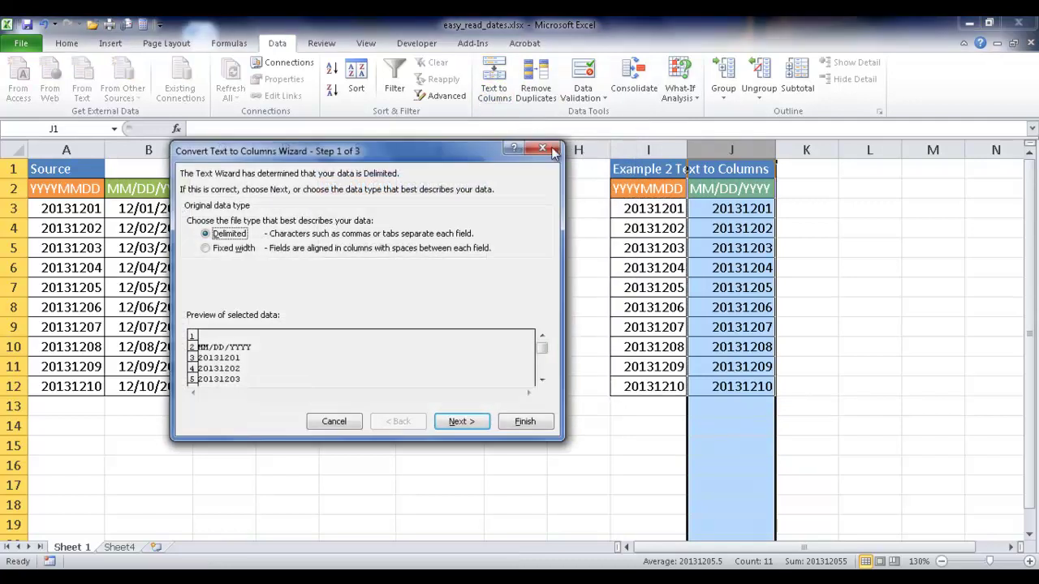
mouse_move(451, 148)
mouse_down()
mouse_move(434, 112)
mouse_move(443, 130)
mouse_up()
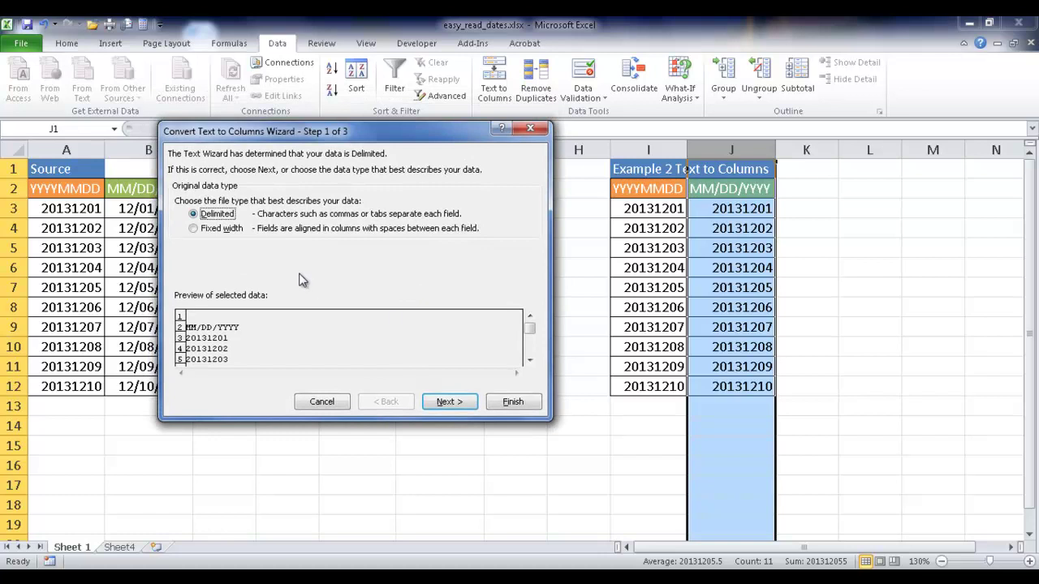
click(193, 229)
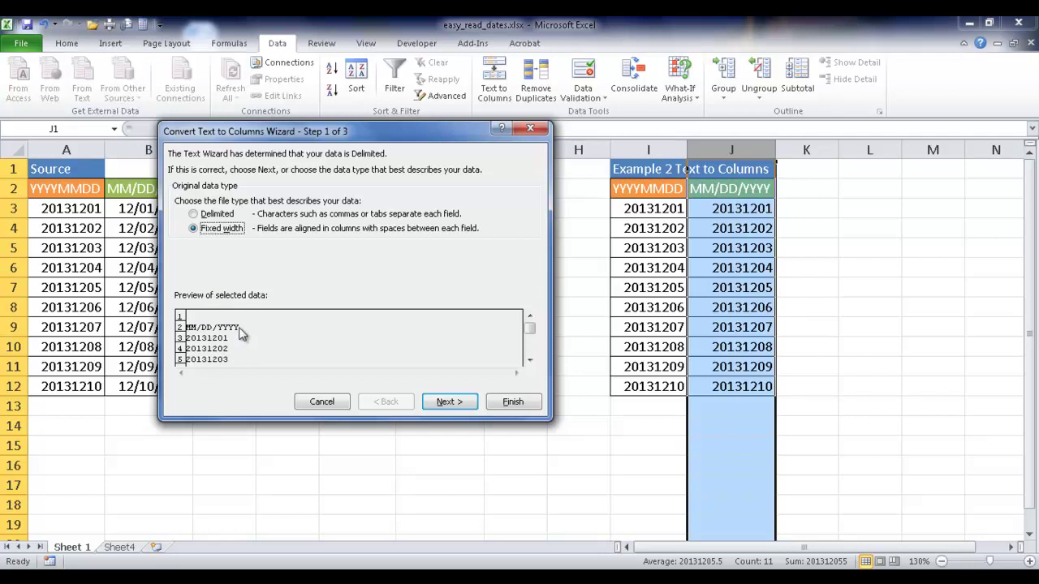
click(193, 215)
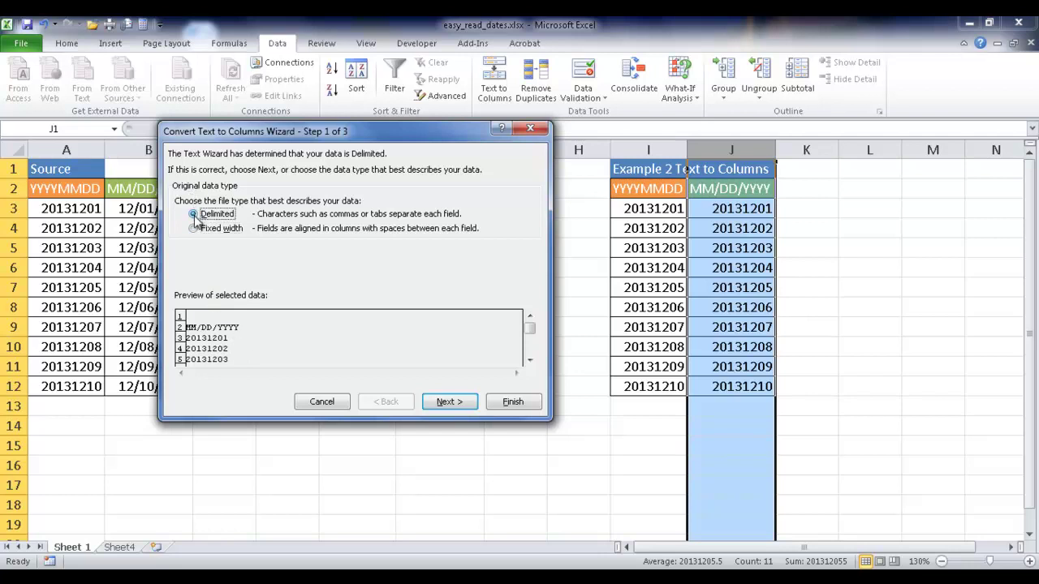
click(460, 405)
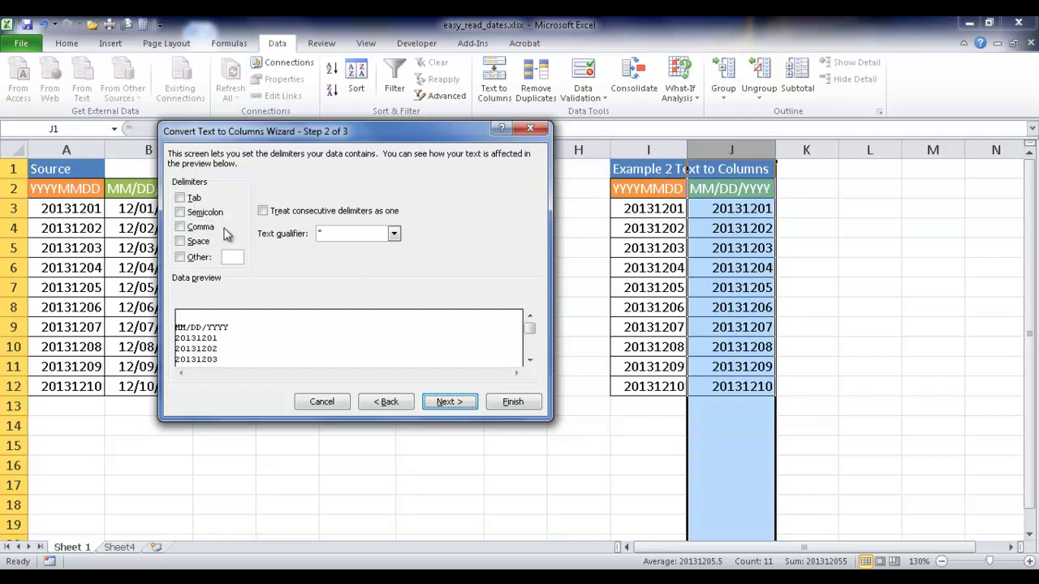
click(457, 401)
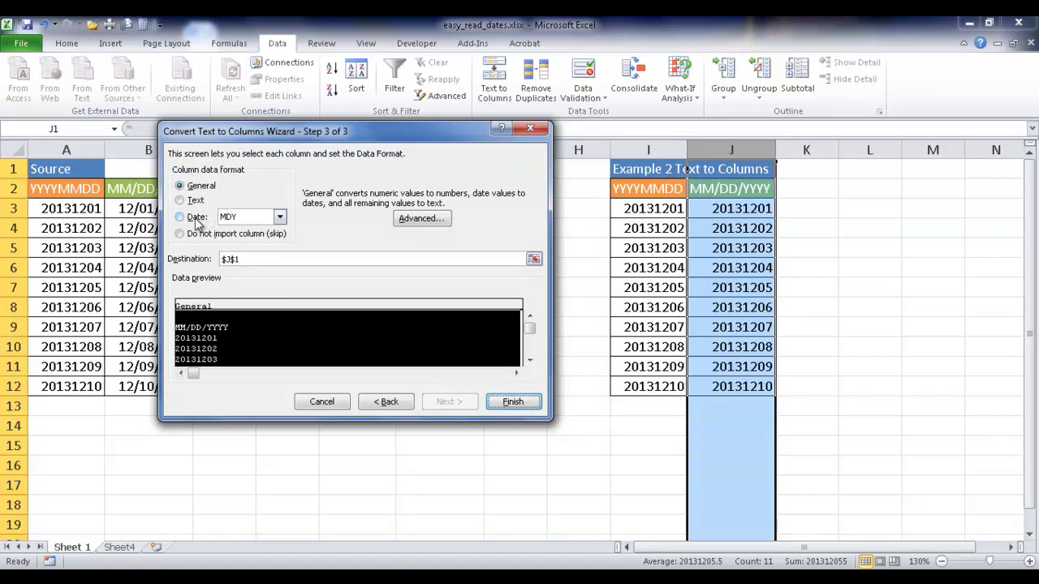
click(196, 219)
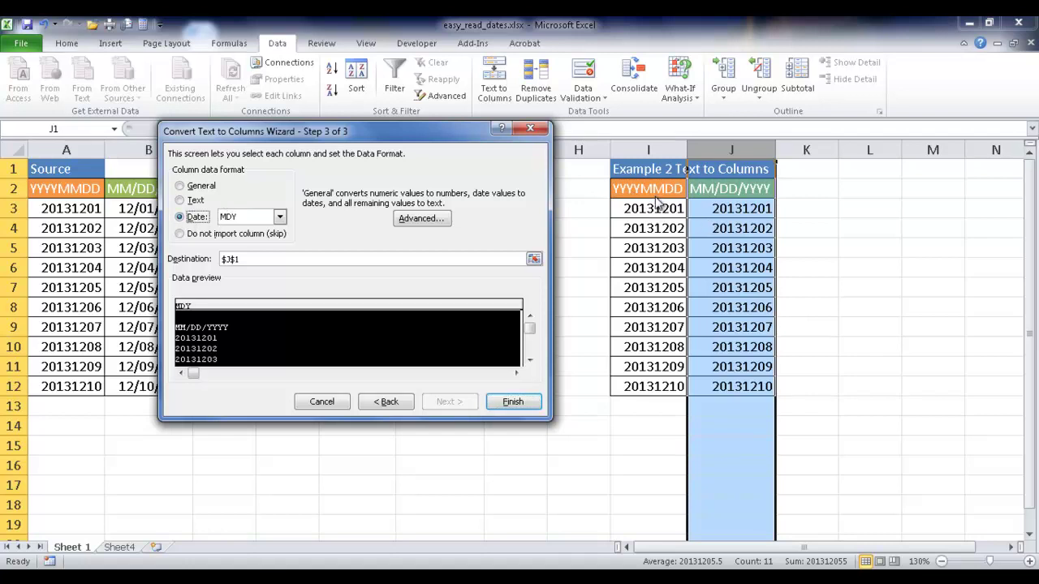
click(279, 218)
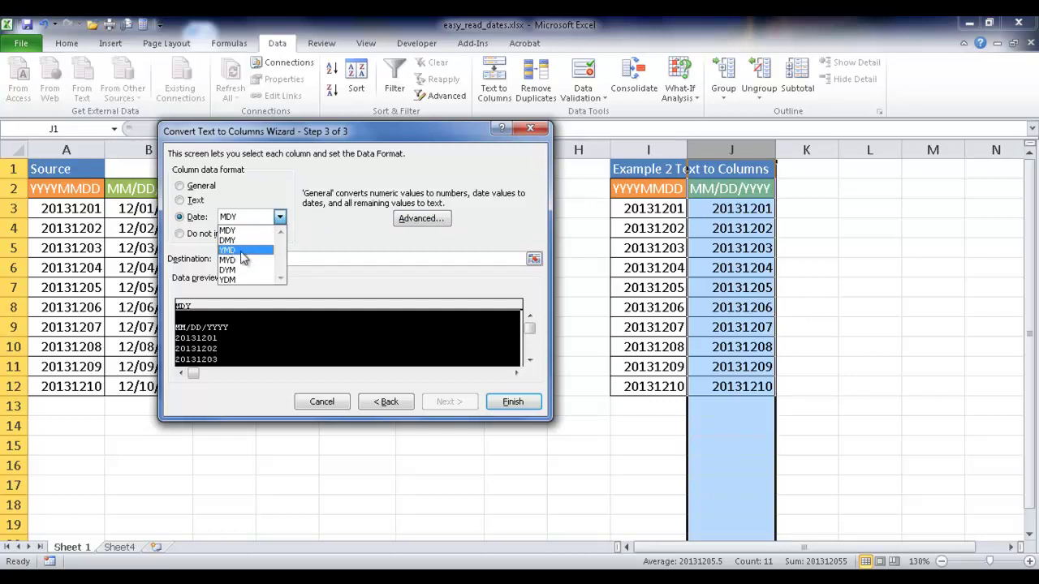
click(228, 250)
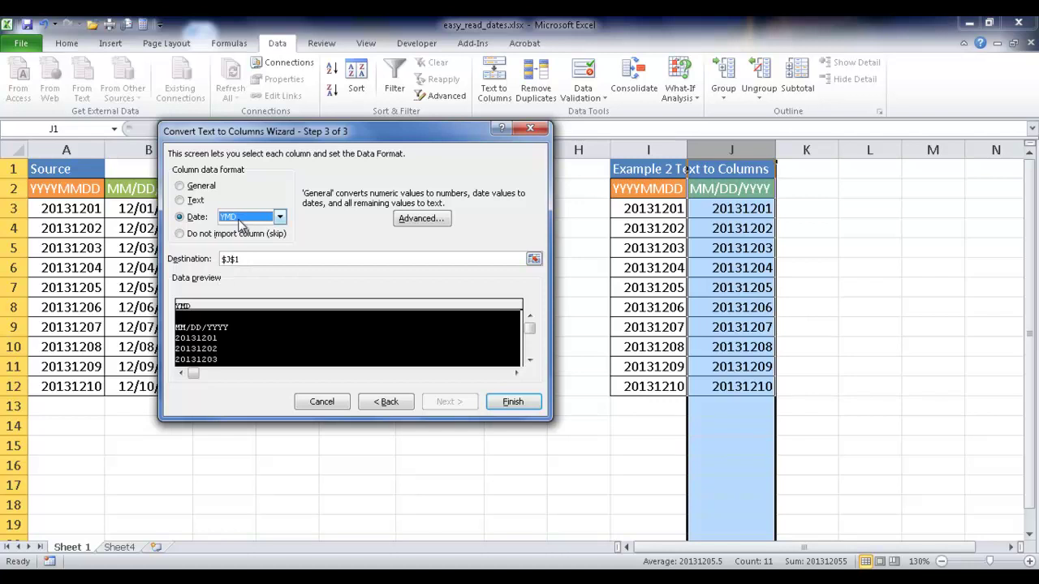
click(513, 401)
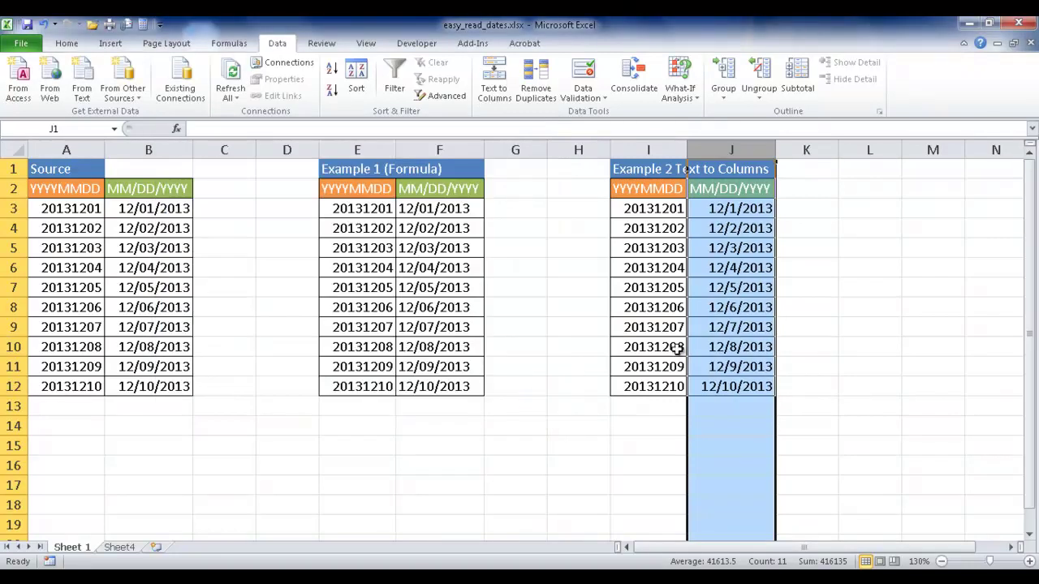
Switch J3:J12 to General to reveal serials 41609–41618, then restore Short Date.
drag(735, 213, 728, 378)
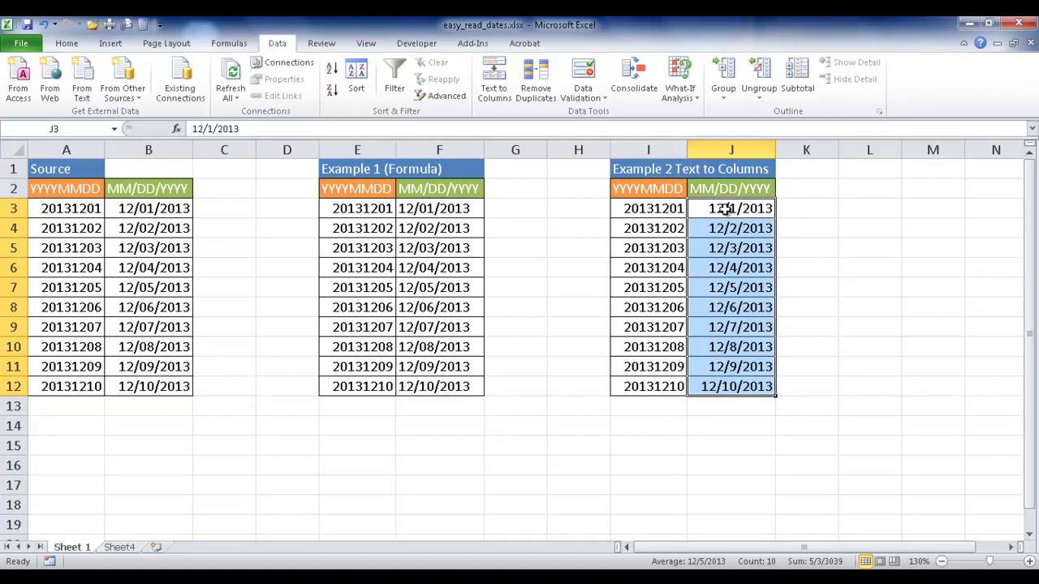
click(70, 44)
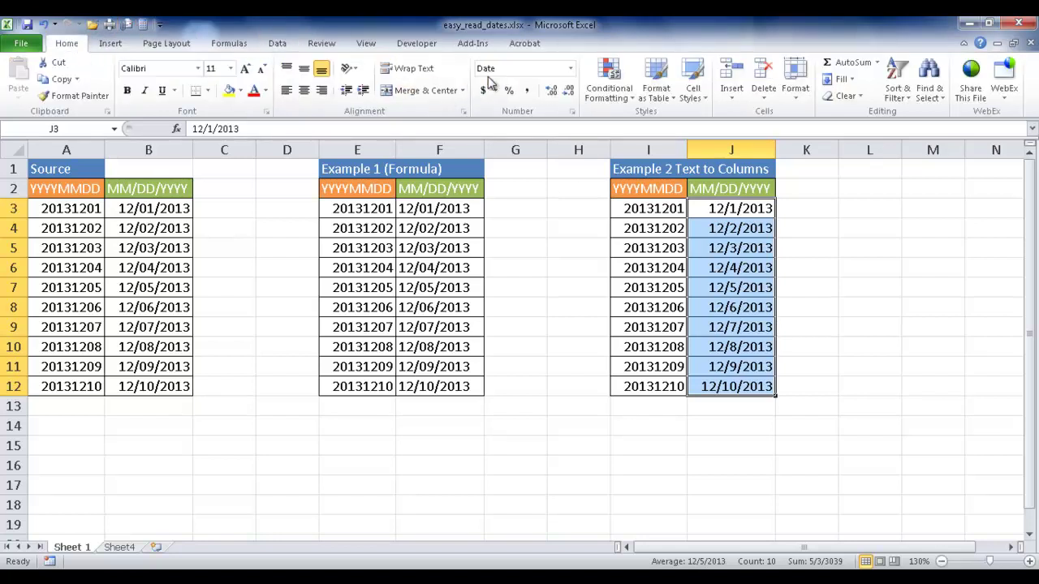
click(572, 70)
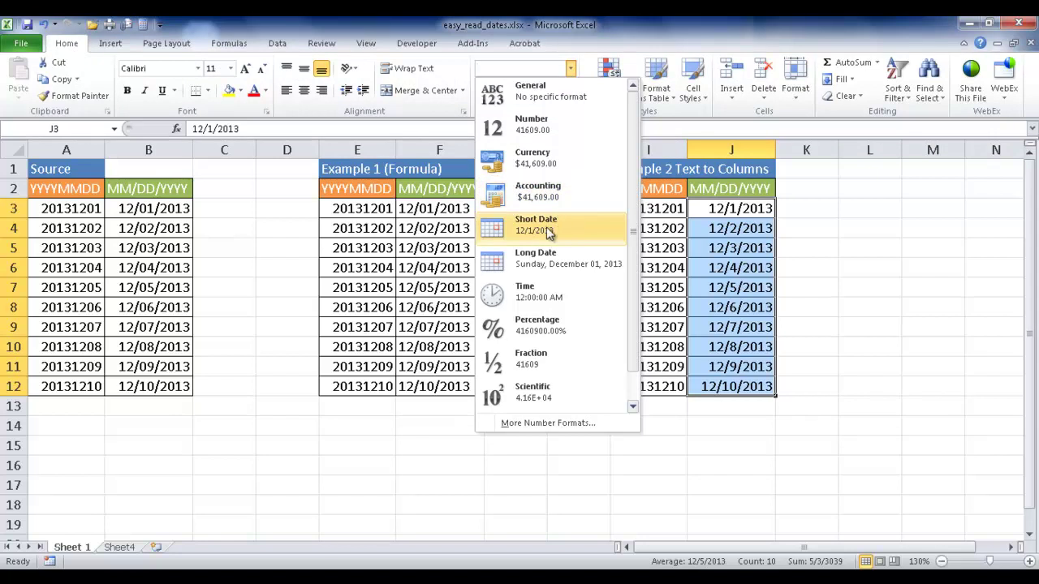
click(618, 30)
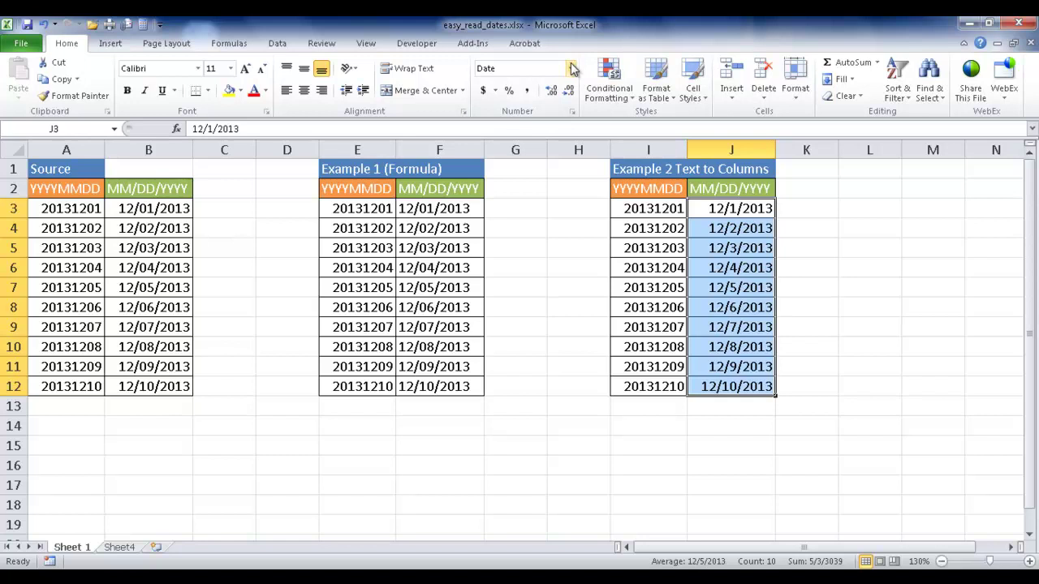
click(572, 68)
click(541, 89)
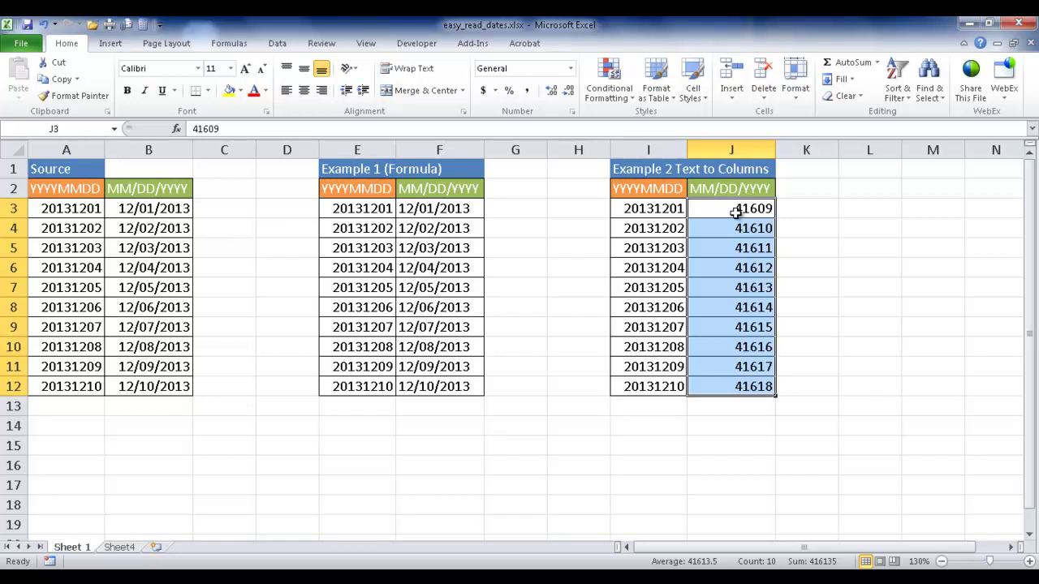
click(570, 70)
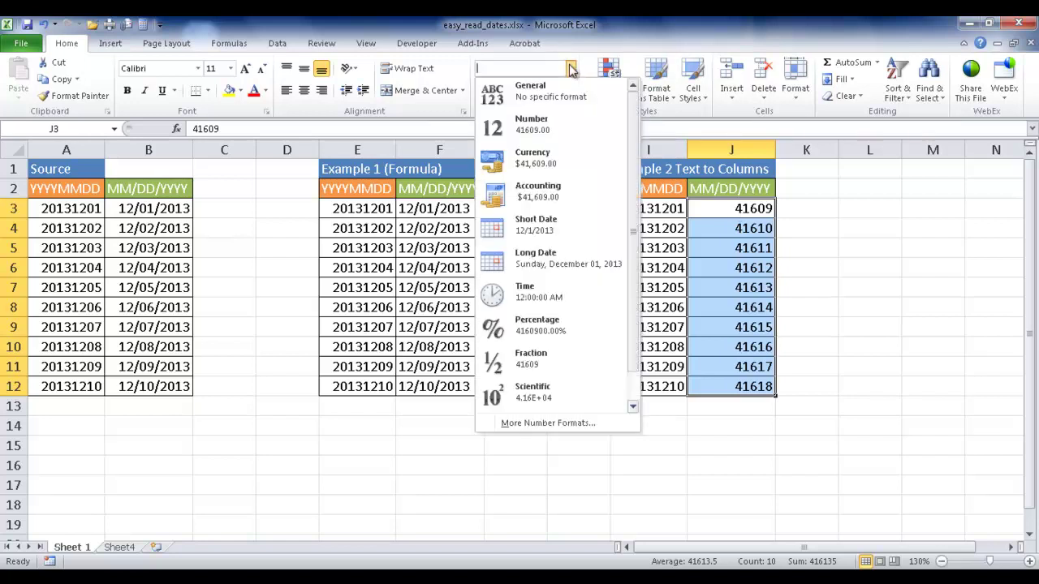
click(569, 230)
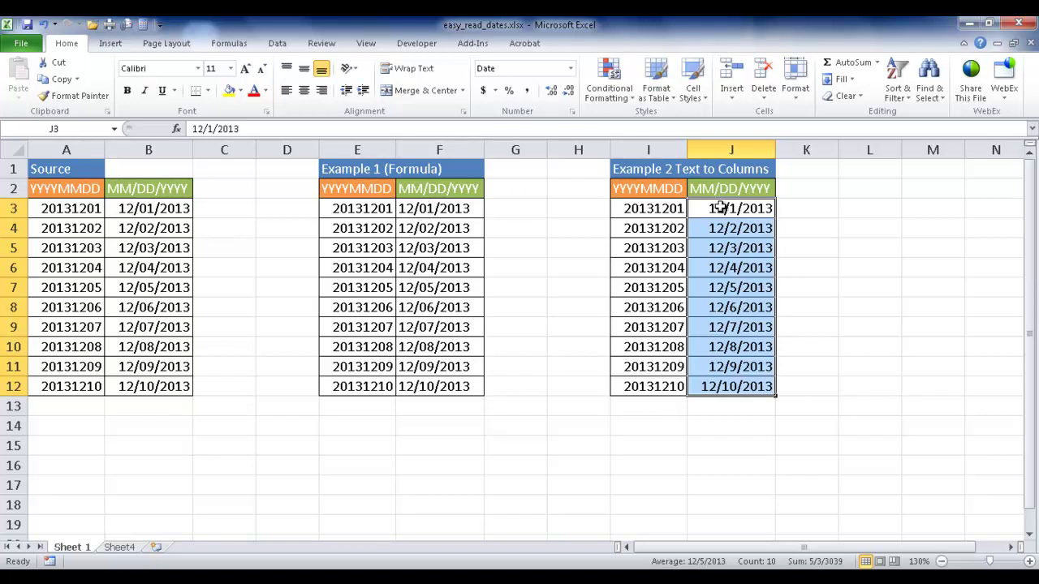
Give J3:J12 the custom mm/dd/yyyy format, showing 12/01/2013 through 12/10/2013.
click(571, 70)
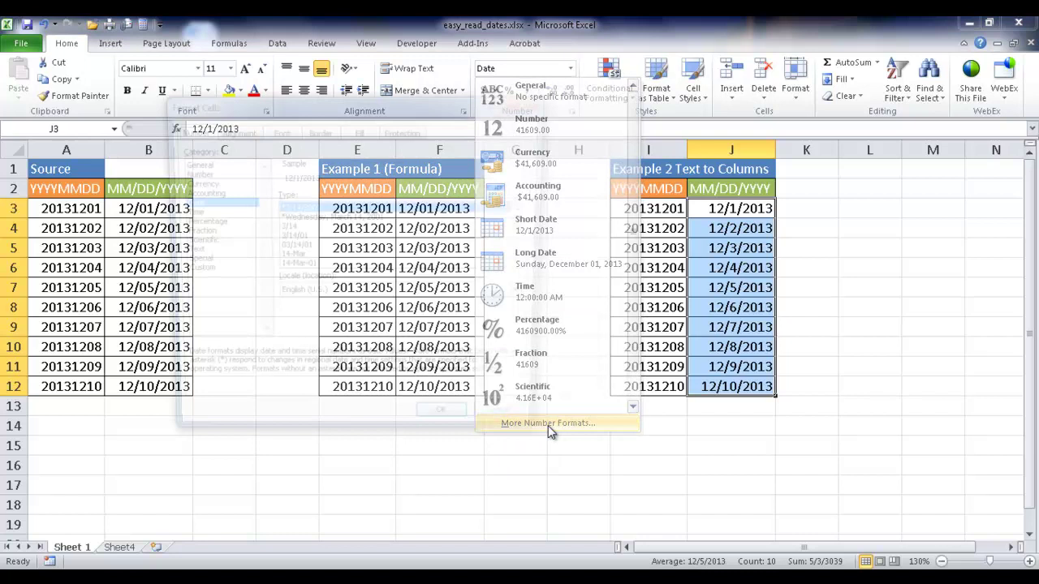
click(548, 425)
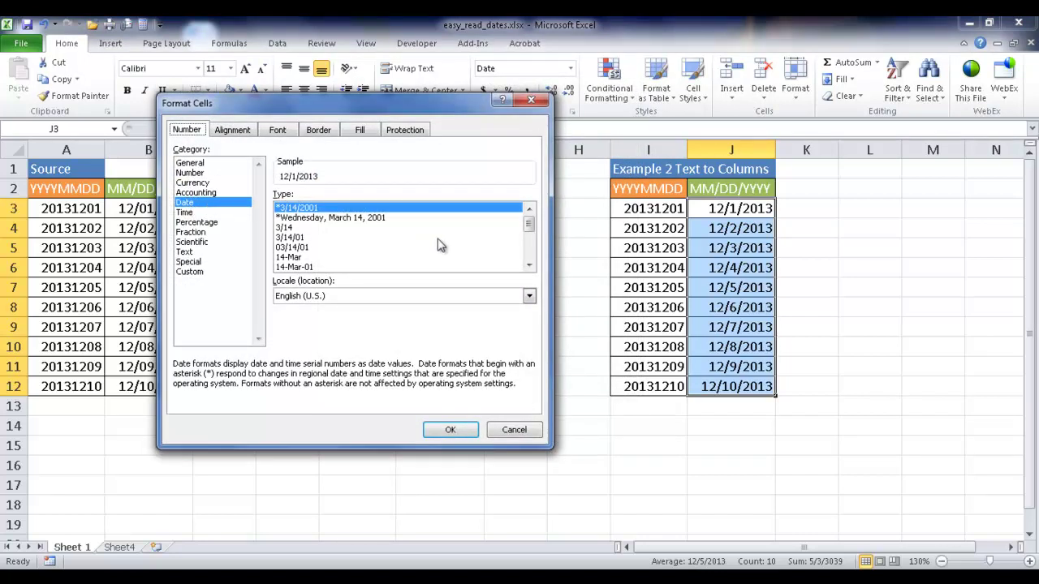
scroll(529, 231, down, 1)
drag(529, 230, 504, 218)
click(189, 273)
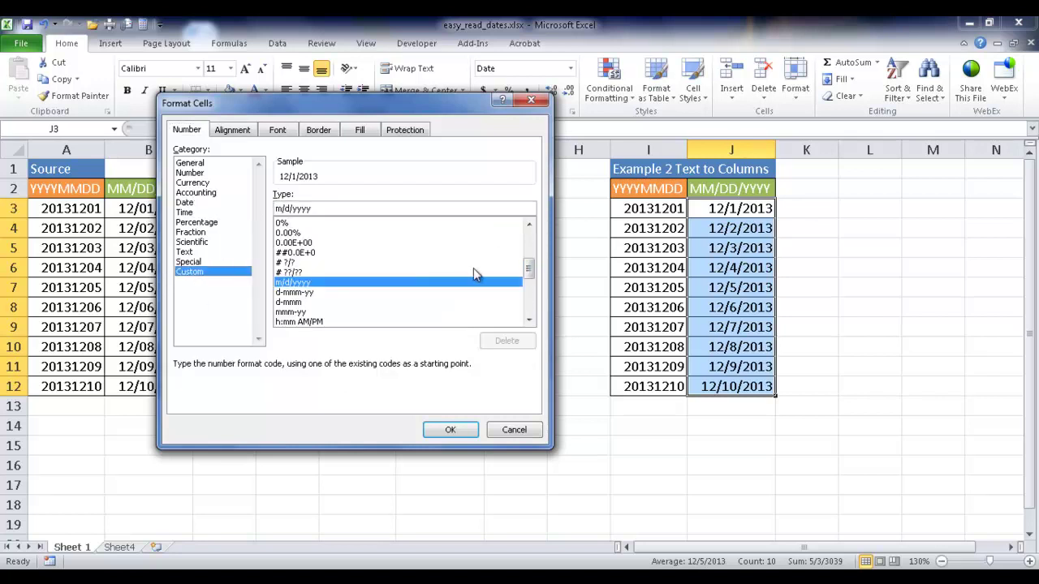
drag(529, 267, 536, 305)
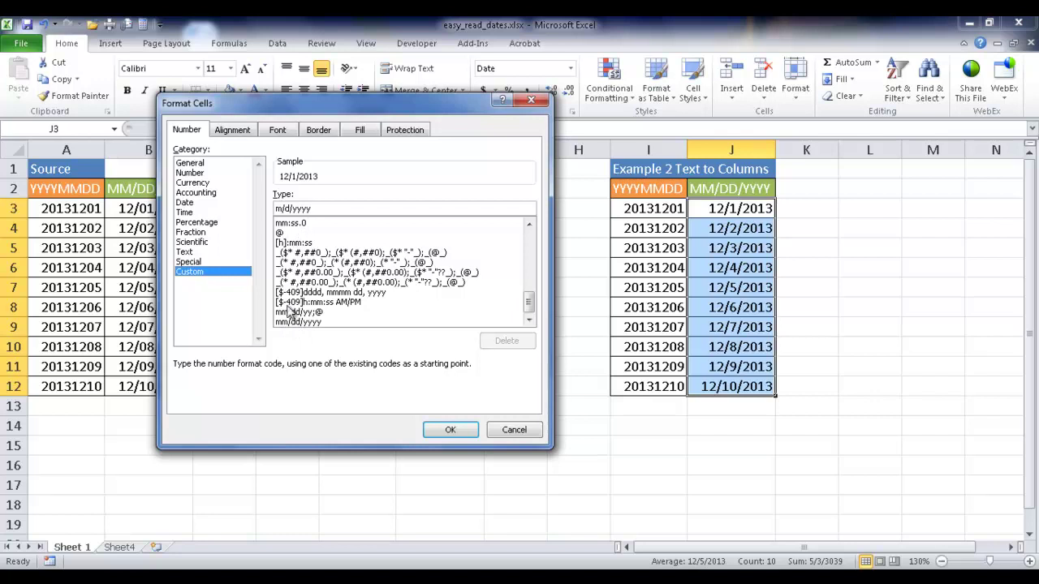
click(293, 323)
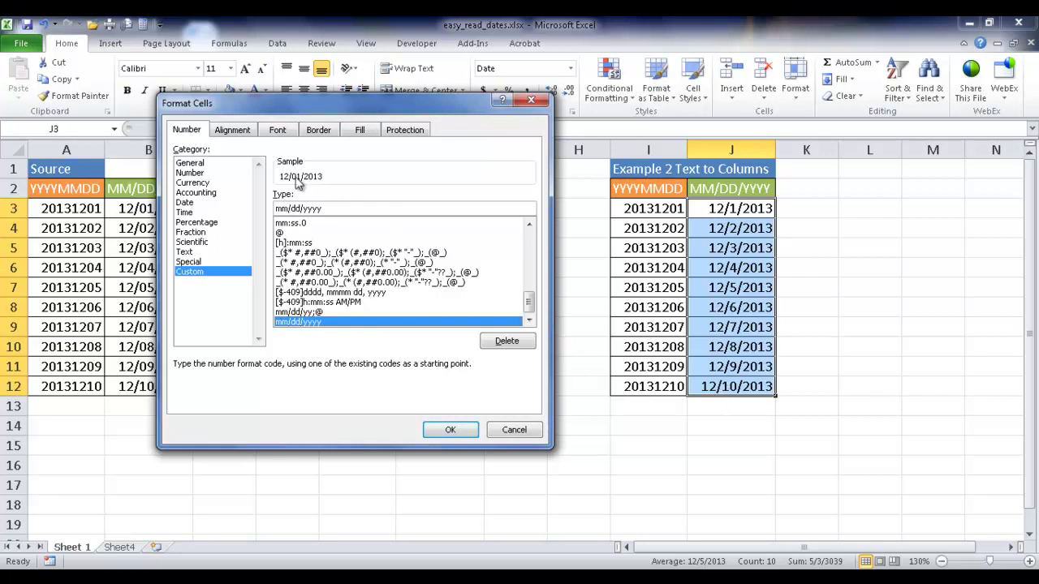
click(451, 429)
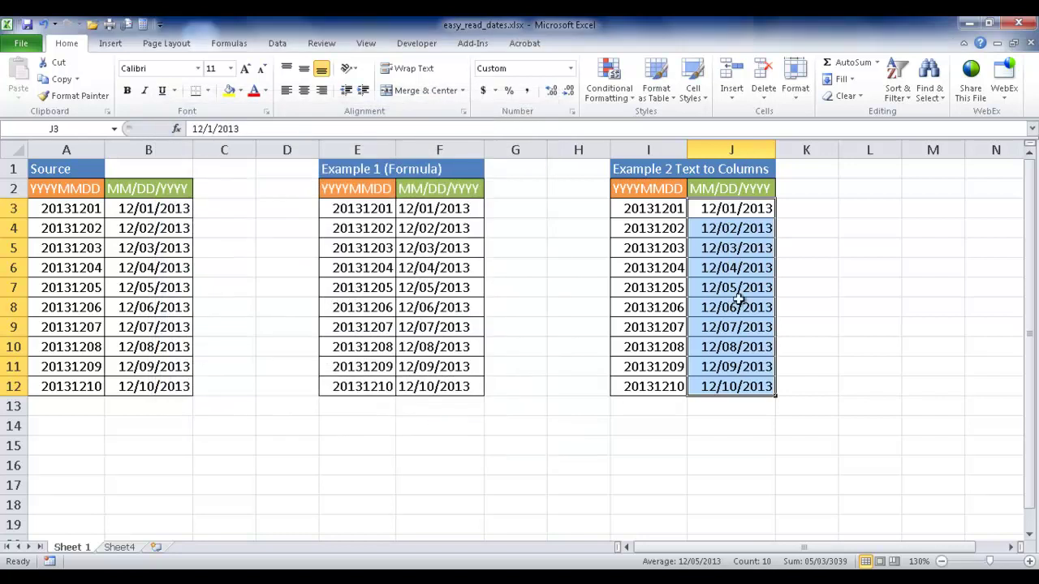
click(830, 410)
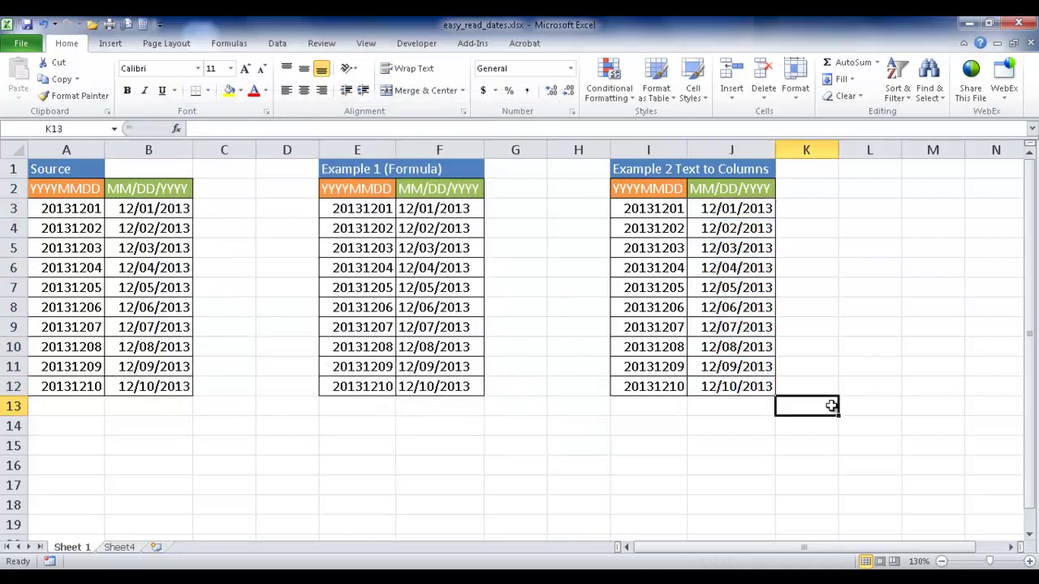
click(82, 210)
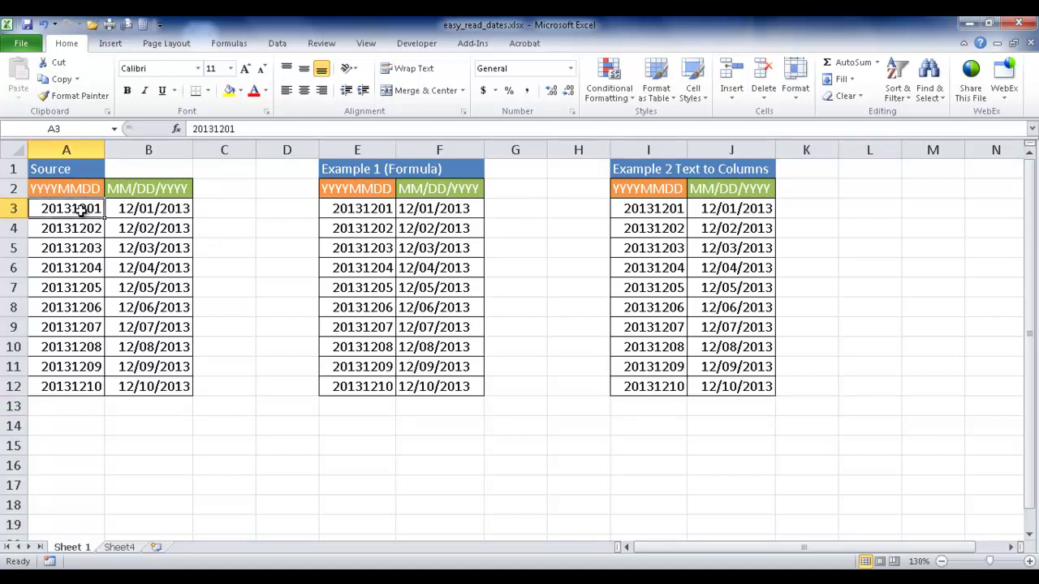